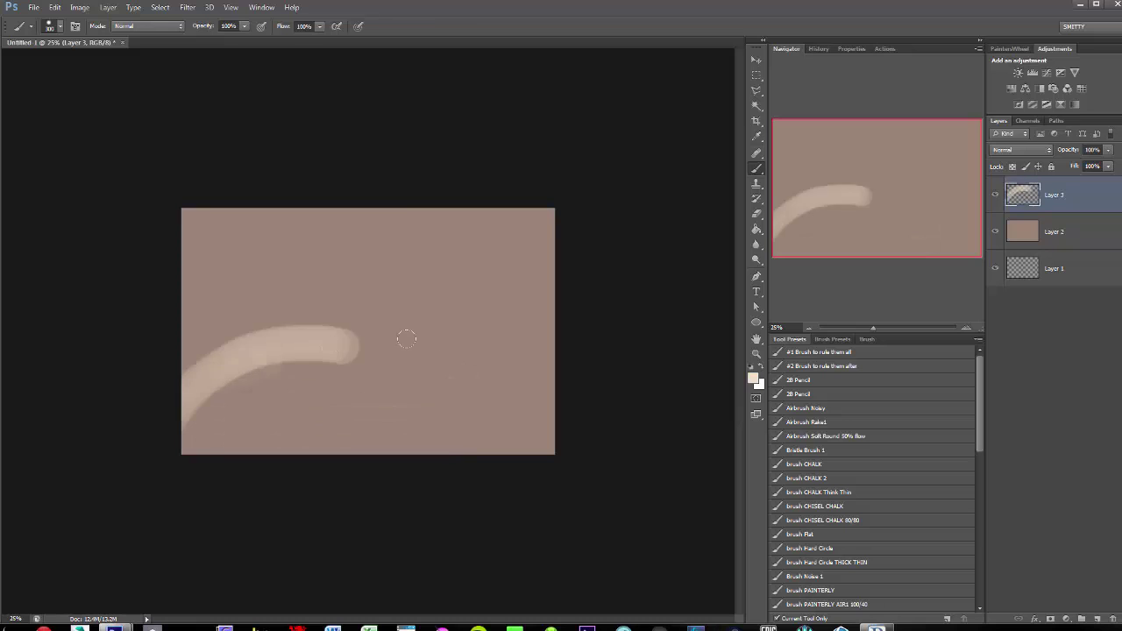
Paint a broad cream saucer oval across the lower canvas on Layer 3, rounding its right edge
left_click_drag(184, 386, 371, 366)
left_click_drag(201, 439, 526, 412)
left_click_drag(193, 368, 331, 329)
left_click_drag(189, 395, 363, 323)
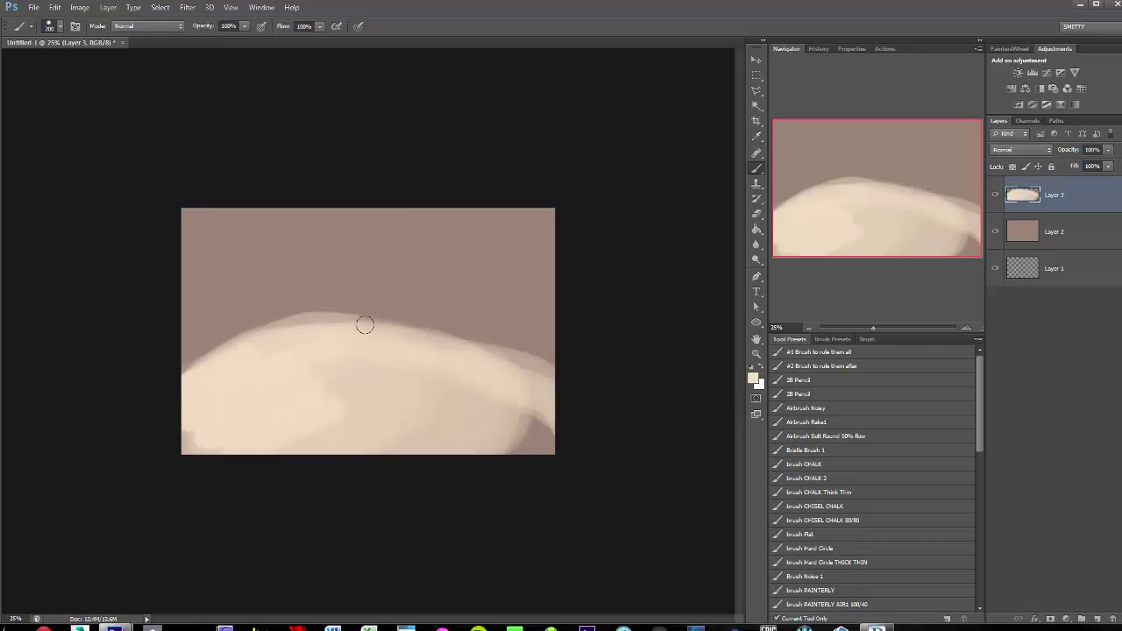
left_click_drag(477, 438, 528, 383)
left_click_drag(350, 324, 552, 351)
left_click_drag(508, 412, 249, 430)
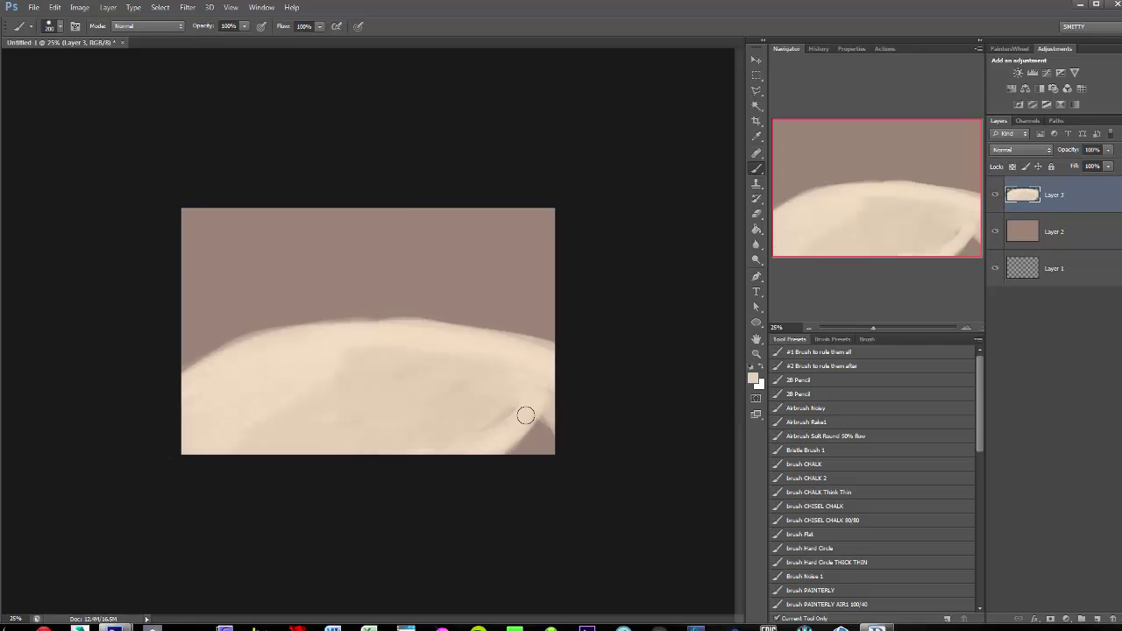
left_click_drag(526, 413, 537, 446)
mouse_move(438, 321)
left_mouse_down()
mouse_move(532, 361)
mouse_move(530, 447)
left_mouse_up()
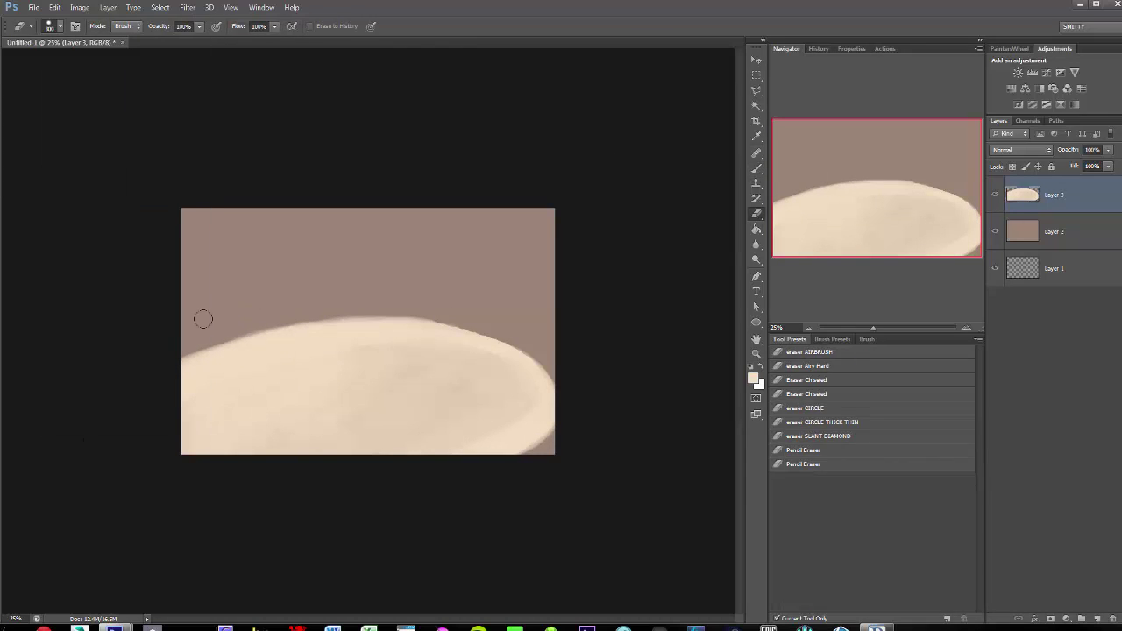
Add Layer 4 beneath the saucer and brush brown strokes across the upper background
left_click(1082, 619, "ctrl")
left_click_drag(307, 255, 544, 263)
mouse_move(210, 263)
left_mouse_down()
mouse_move(535, 254)
mouse_move(543, 272)
mouse_move(396, 230)
mouse_move(544, 281)
left_mouse_up()
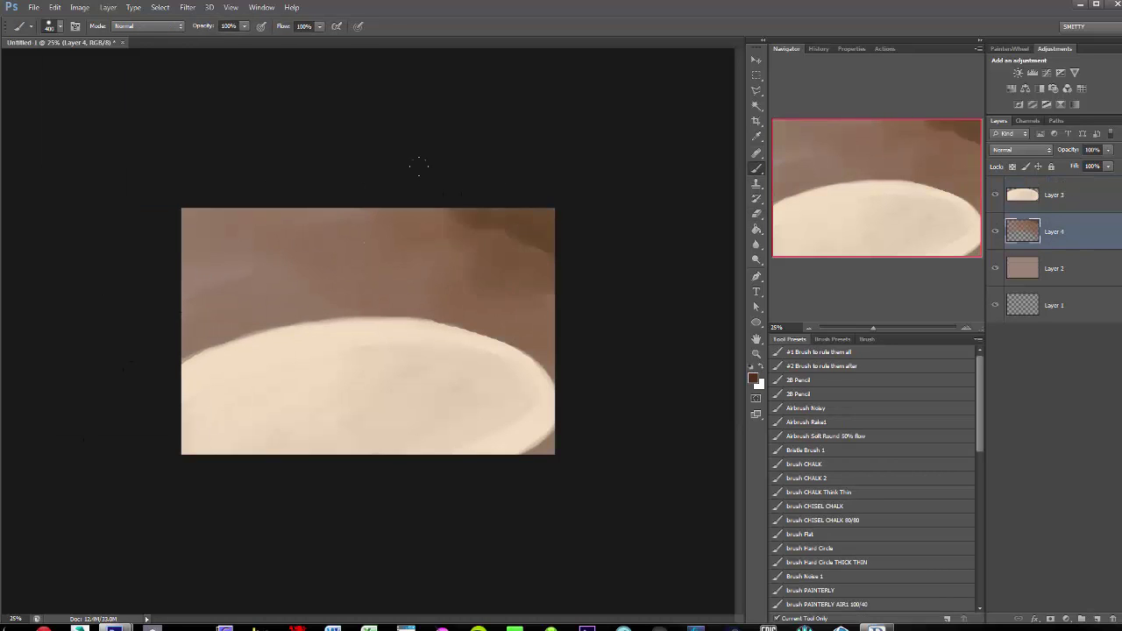
Cover the background in dark brown and blend in lighter warm browns on Layer 4
left_click_drag(474, 219, 350, 263)
left_click_drag(403, 237, 543, 316)
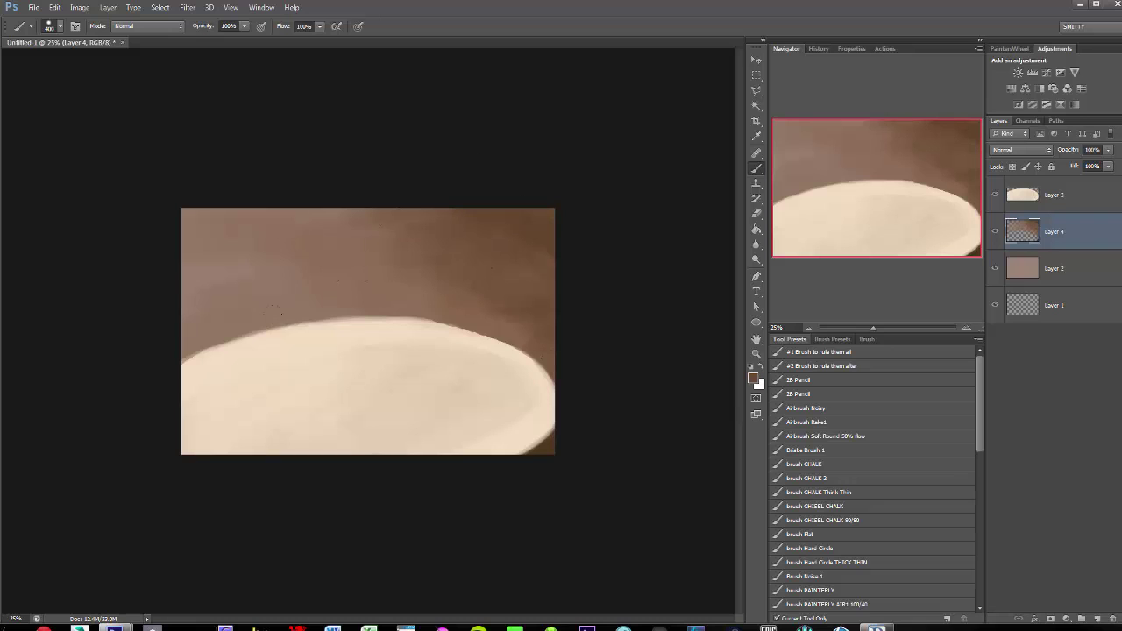
left_click_drag(211, 280, 368, 253)
left_click_drag(245, 281, 395, 270)
left_click_drag(543, 289, 308, 271)
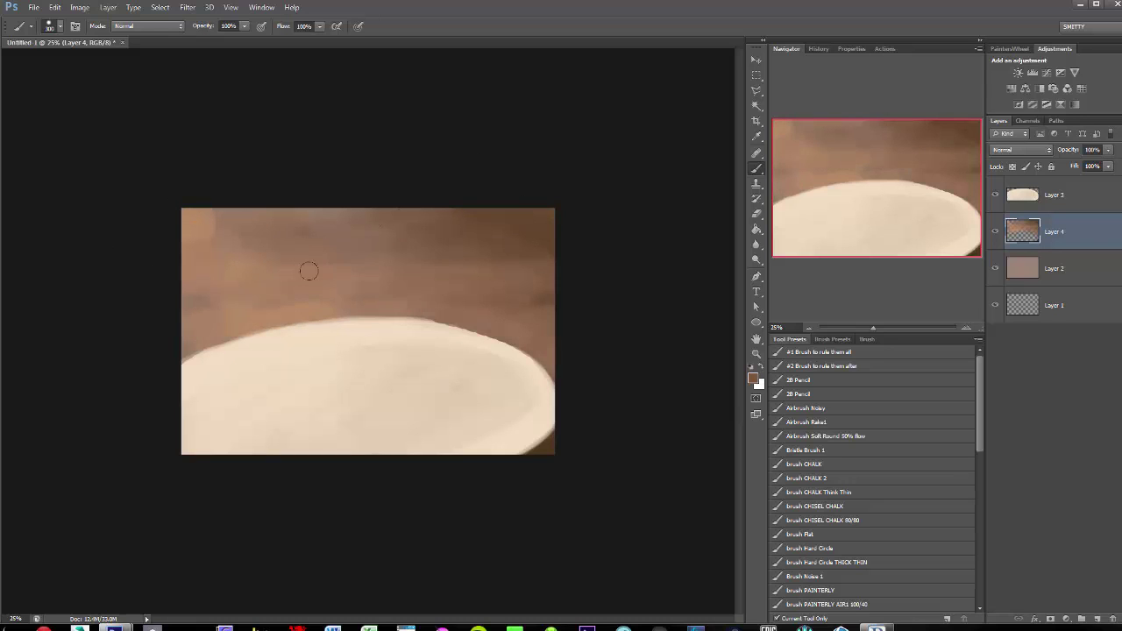
left_click_drag(544, 224, 485, 269)
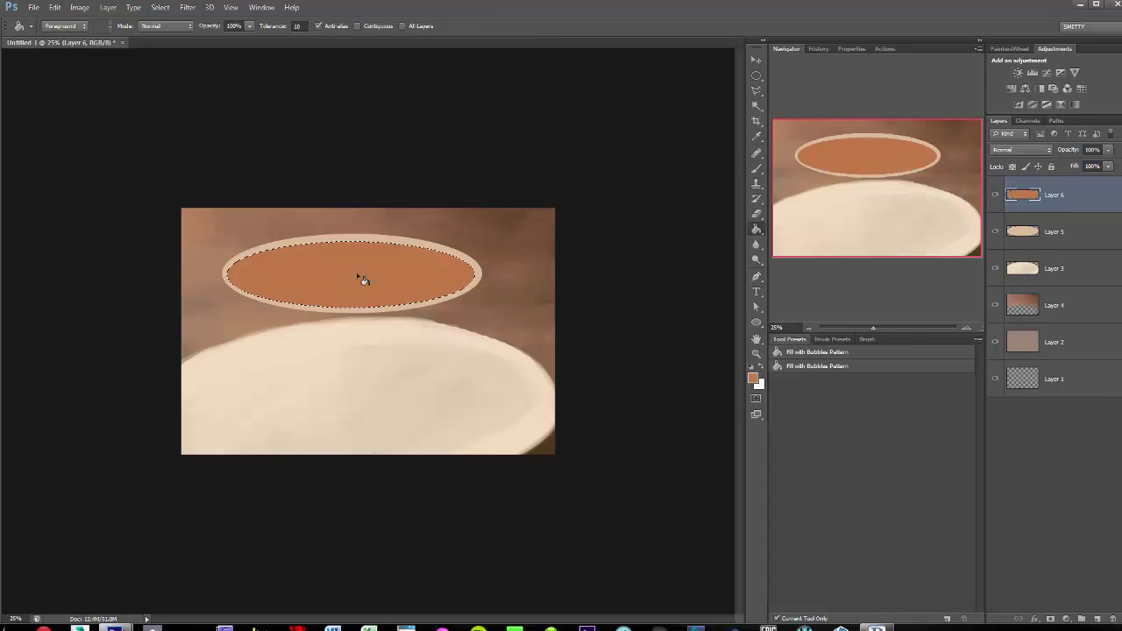
Shade the coffee ellipse with darker strokes and marquee an ellipse on the saucer for the cup base
left_click_drag(474, 263, 375, 260)
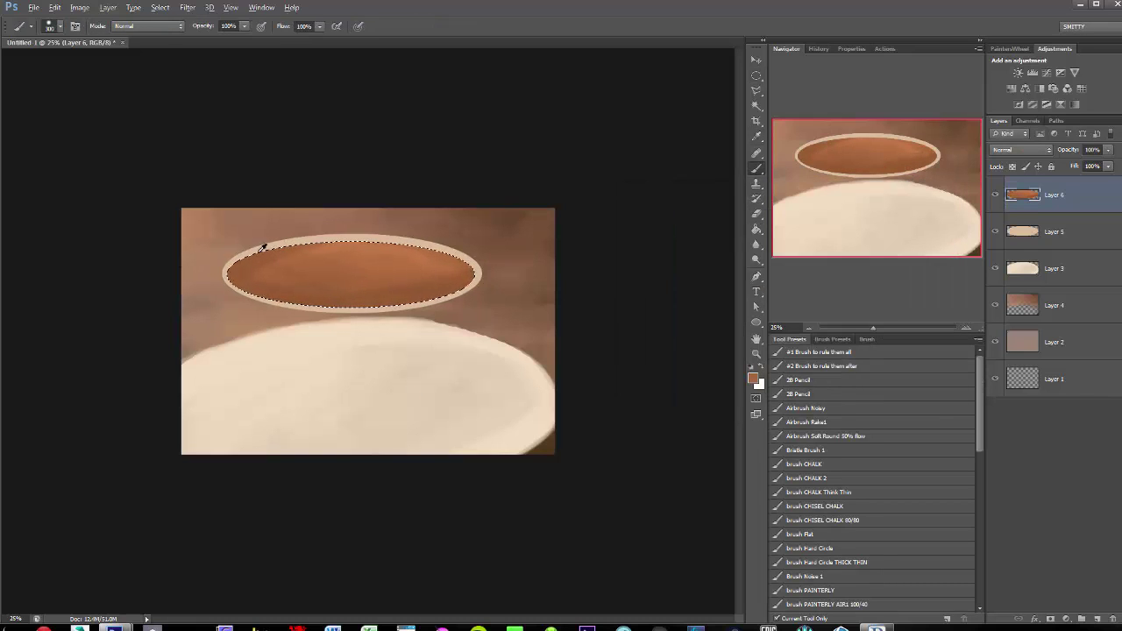
left_click_drag(263, 245, 392, 242)
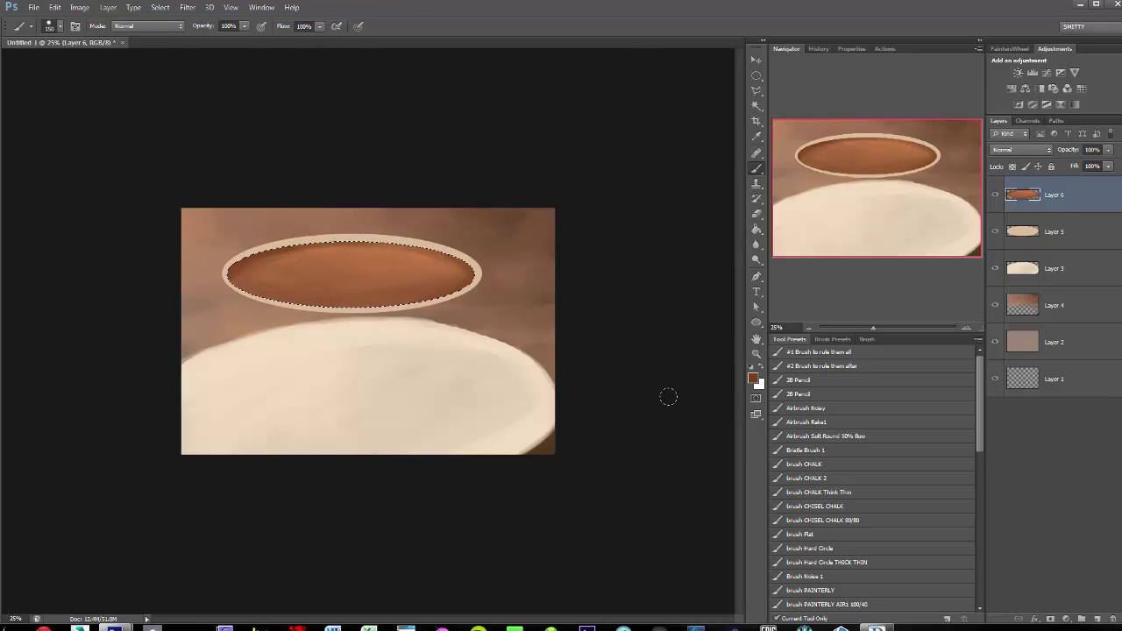
left_click_drag(273, 379, 426, 429)
Fill the base ellipse light tan and add a tan, tapered cup body with the Polygonal Lasso
key("g")
left_click(332, 401)
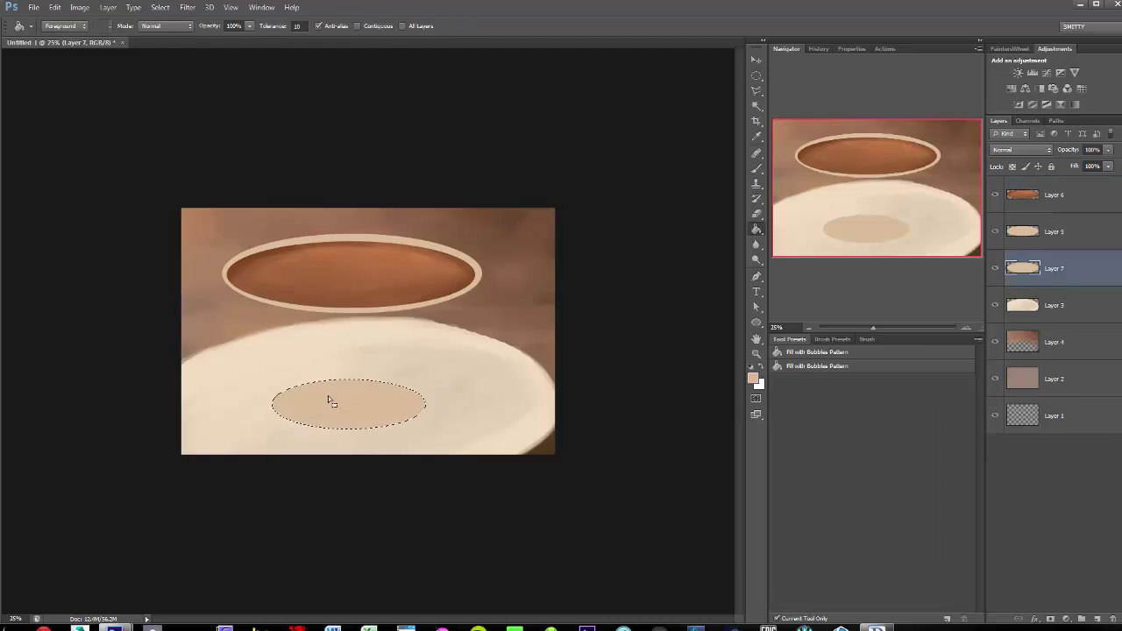
key("l")
key("ctrl+plus")
left_click(301, 441)
double_click(577, 482)
key("alt+BackSpace")
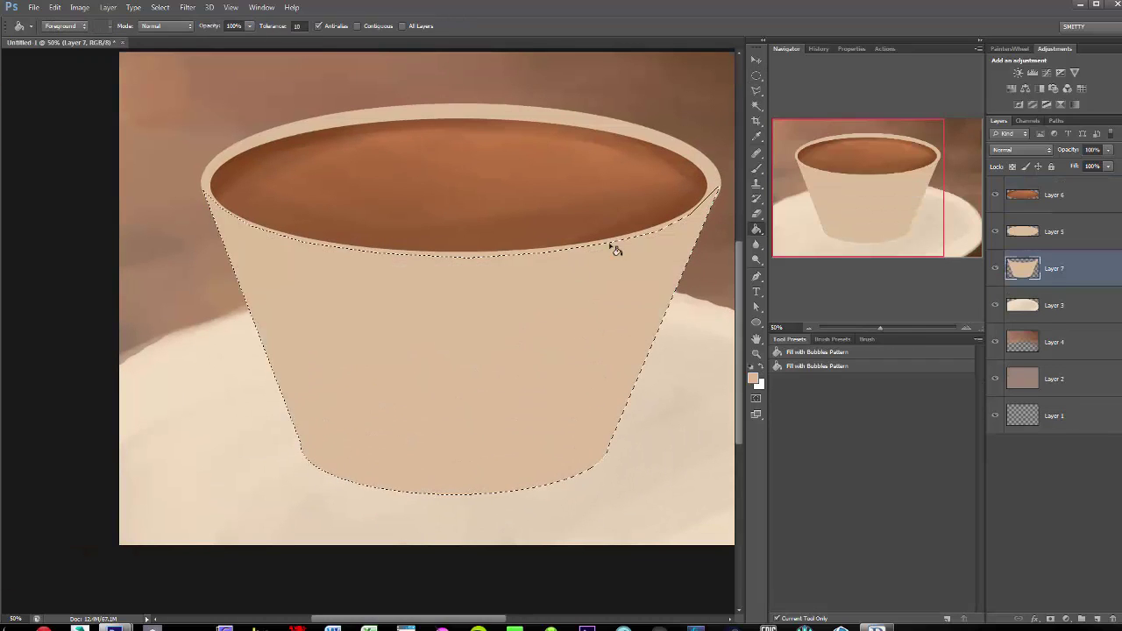
key("ctrl+minus")
key("b")
Paint light and dark shading across the cup body, then deselect
left_click_drag(202, 281, 315, 386)
left_click_drag(438, 280, 500, 368)
left_click_drag(494, 249, 263, 438)
left_click_drag(296, 296, 334, 279)
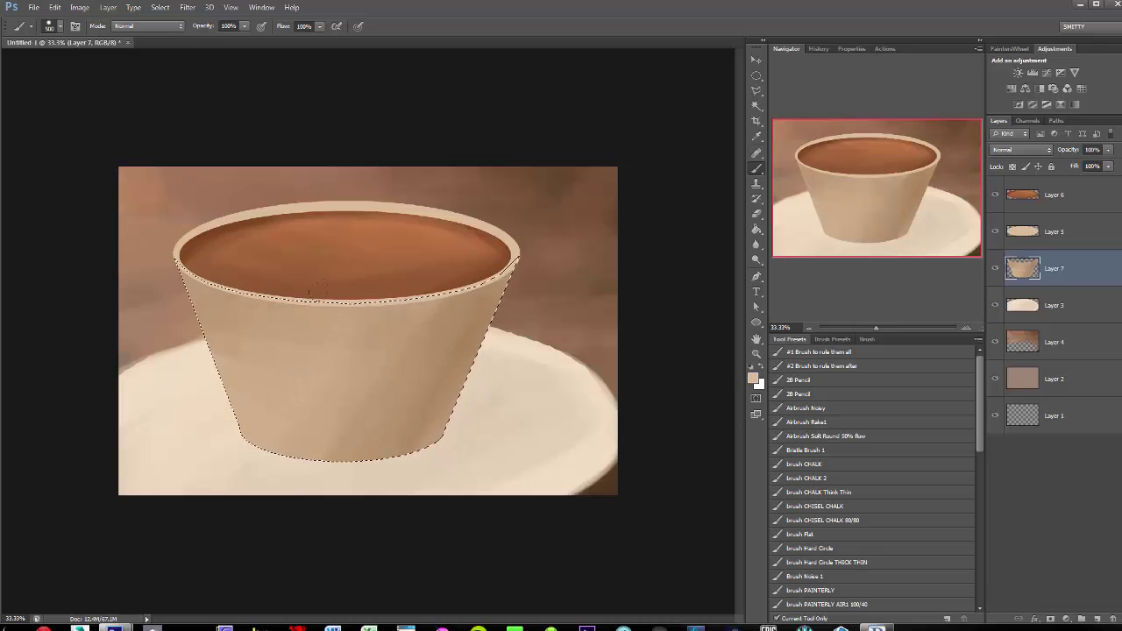
left_click_drag(500, 263, 368, 447)
key("ctrl+d")
Paint a soft dark shadow on the saucer layer beneath the cup base
key("m")
left_click(1055, 305)
key("b")
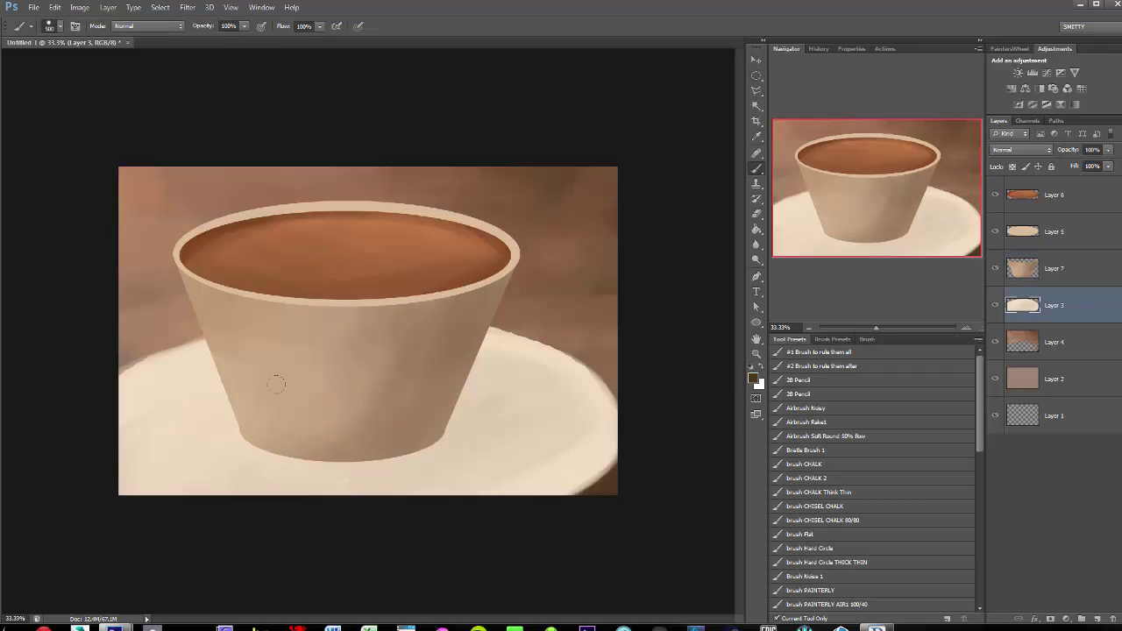
mouse_move(246, 451)
left_mouse_down()
mouse_move(430, 469)
mouse_move(451, 442)
left_mouse_up()
left_click_drag(315, 455, 605, 456)
mouse_move(462, 349)
left_mouse_down()
mouse_move(408, 430)
mouse_move(258, 431)
mouse_move(401, 426)
left_mouse_up()
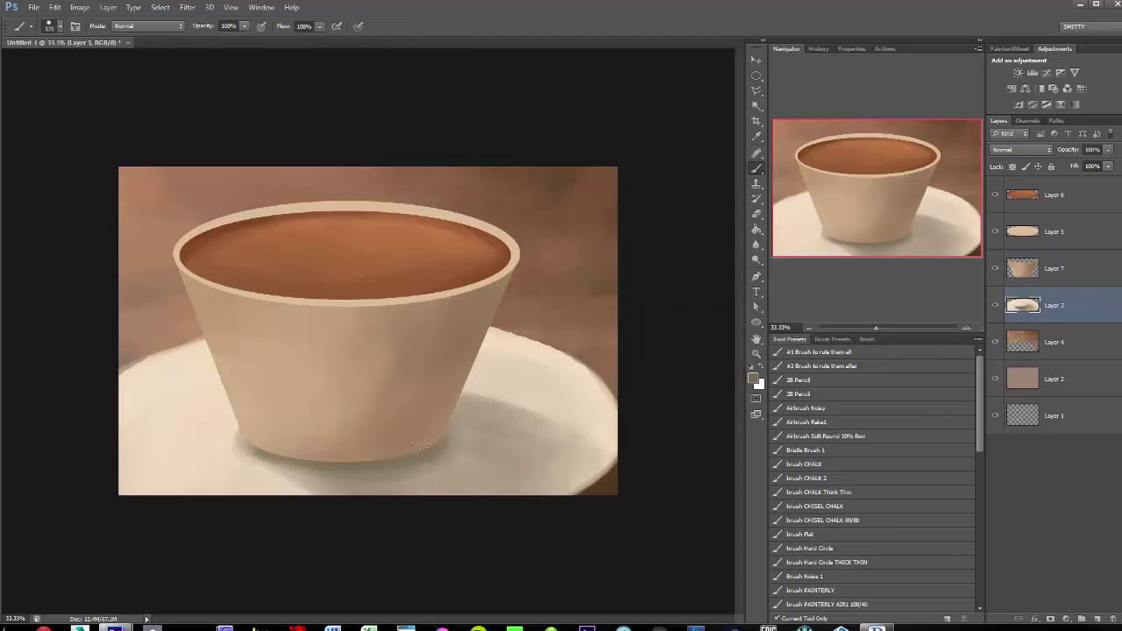
left_click(1022, 269, "ctrl")
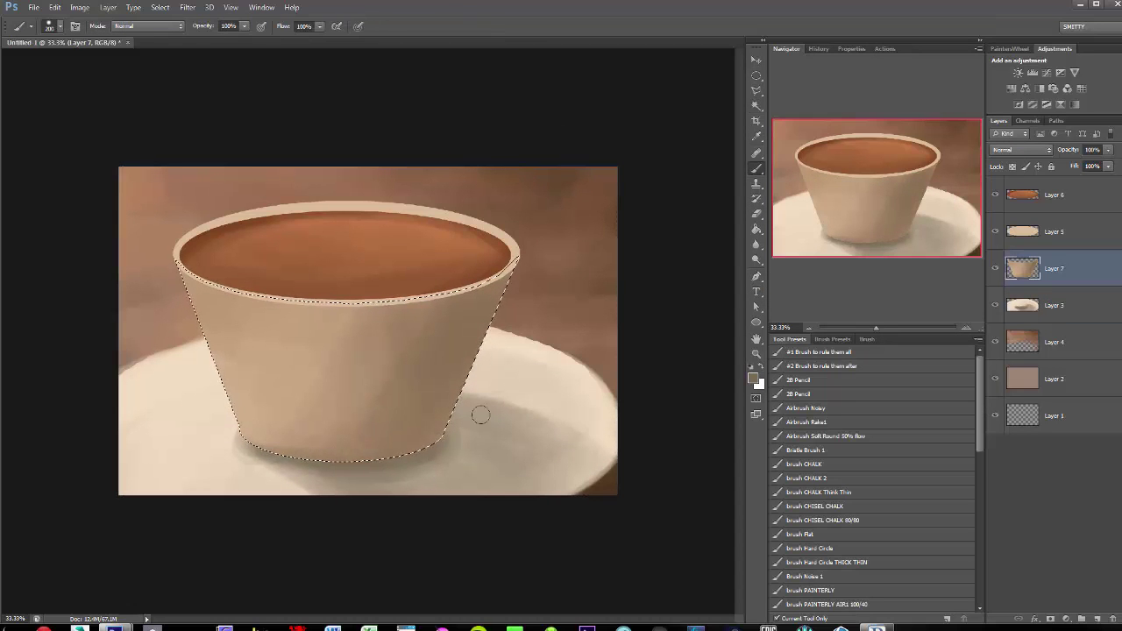
left_click(1022, 195, "ctrl")
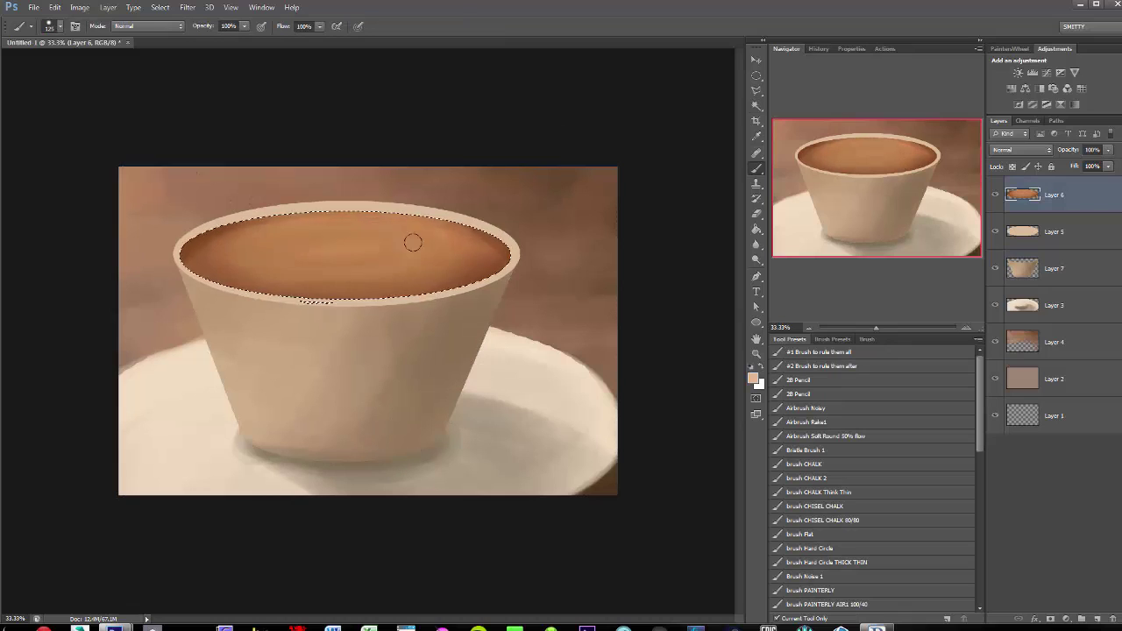
key("ctrl+d")
Paint a cream handle on the cup's right side on new Layer 8
key("ctrl+shift+alt+n")
mouse_move(425, 337)
left_mouse_down()
mouse_move(412, 399)
mouse_move(434, 438)
left_mouse_up()
mouse_move(385, 377)
left_mouse_down()
mouse_move(421, 347)
mouse_move(436, 444)
left_mouse_up()
mouse_move(461, 376)
left_mouse_down()
mouse_move(413, 435)
mouse_move(438, 441)
mouse_move(378, 368)
left_mouse_up()
left_click_drag(439, 343, 435, 391)
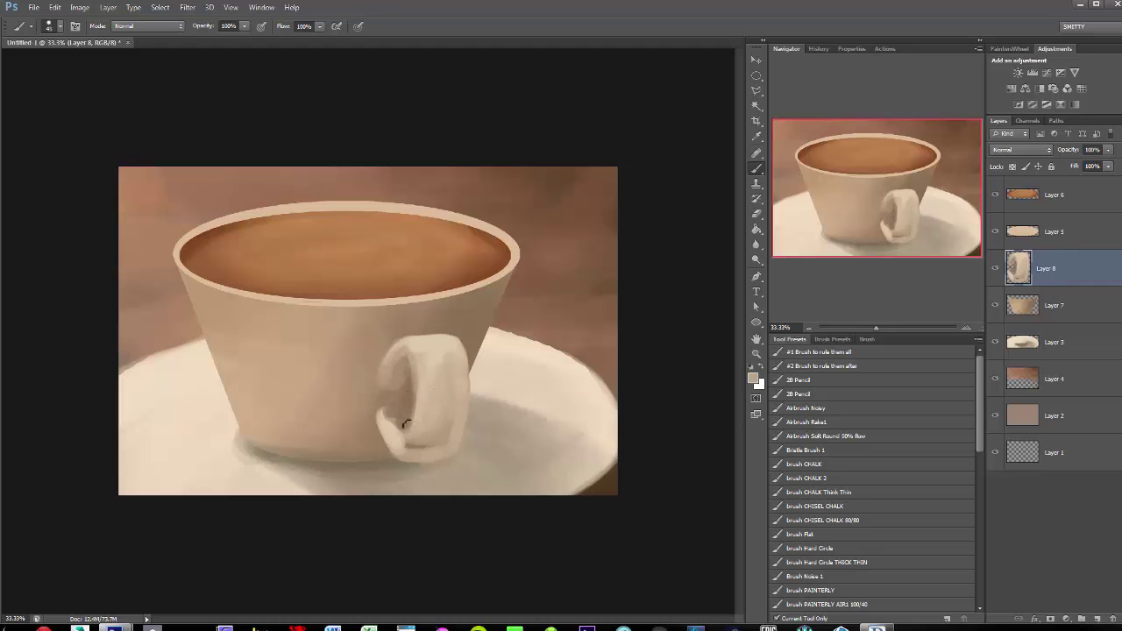
Repaint the handle's lower part and rotate it up to the right
left_click_drag(422, 436, 454, 443)
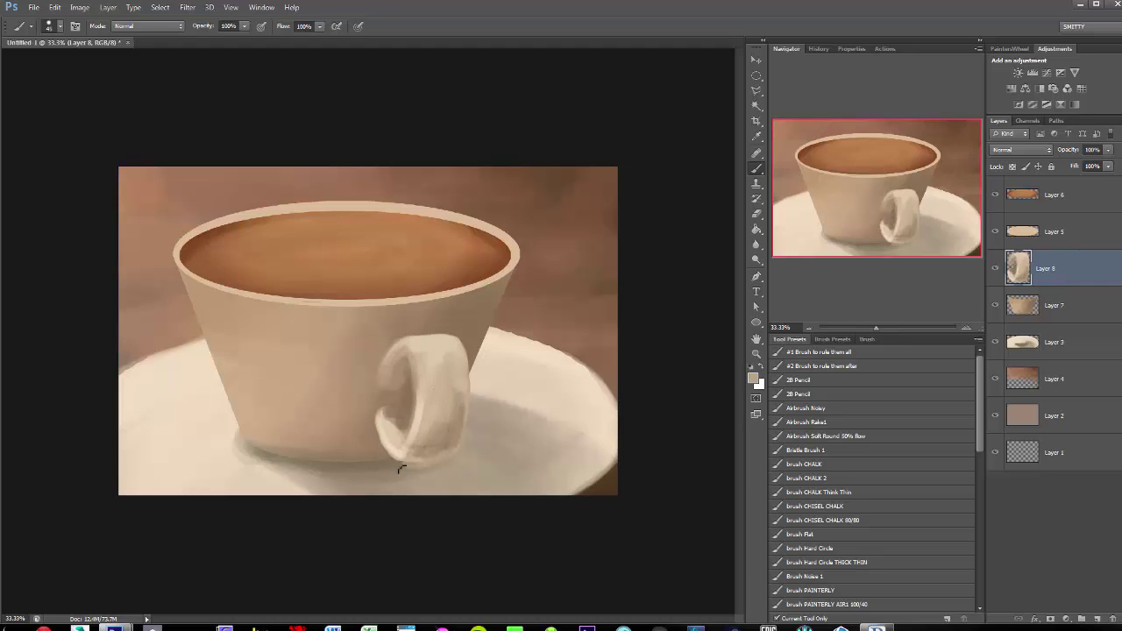
key("ctrl+t")
left_click_drag(513, 350, 483, 320)
key("Return")
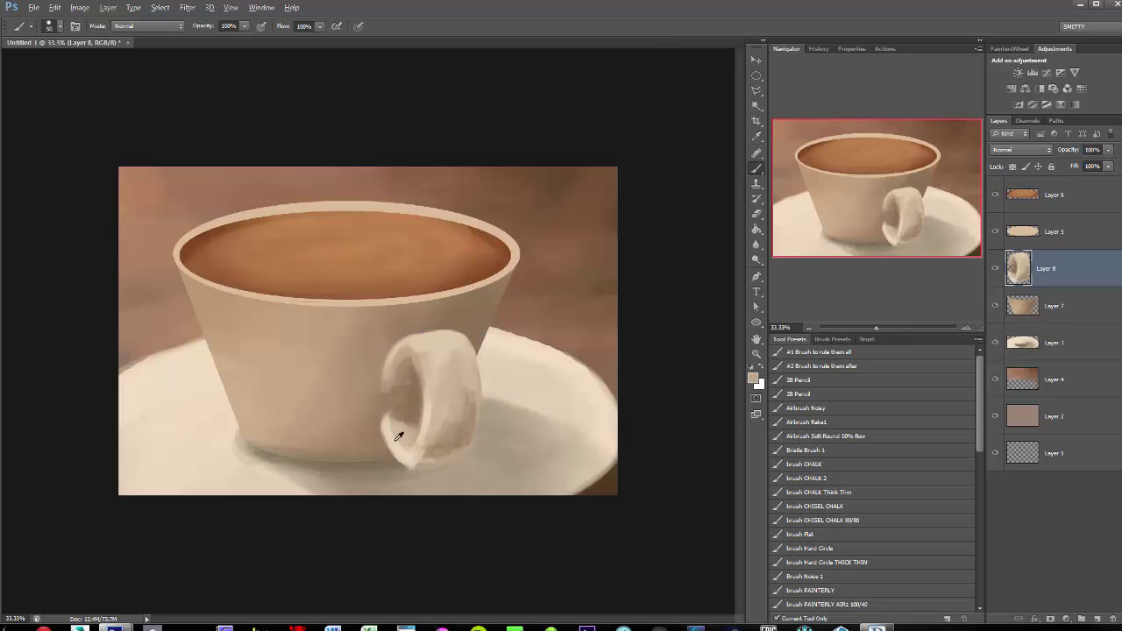
mouse_move(405, 340)
left_mouse_down()
mouse_move(467, 383)
mouse_move(432, 454)
left_mouse_up()
Sample darker browns from the painting and set the foreground colour to light cream
left_click(432, 454, "alt")
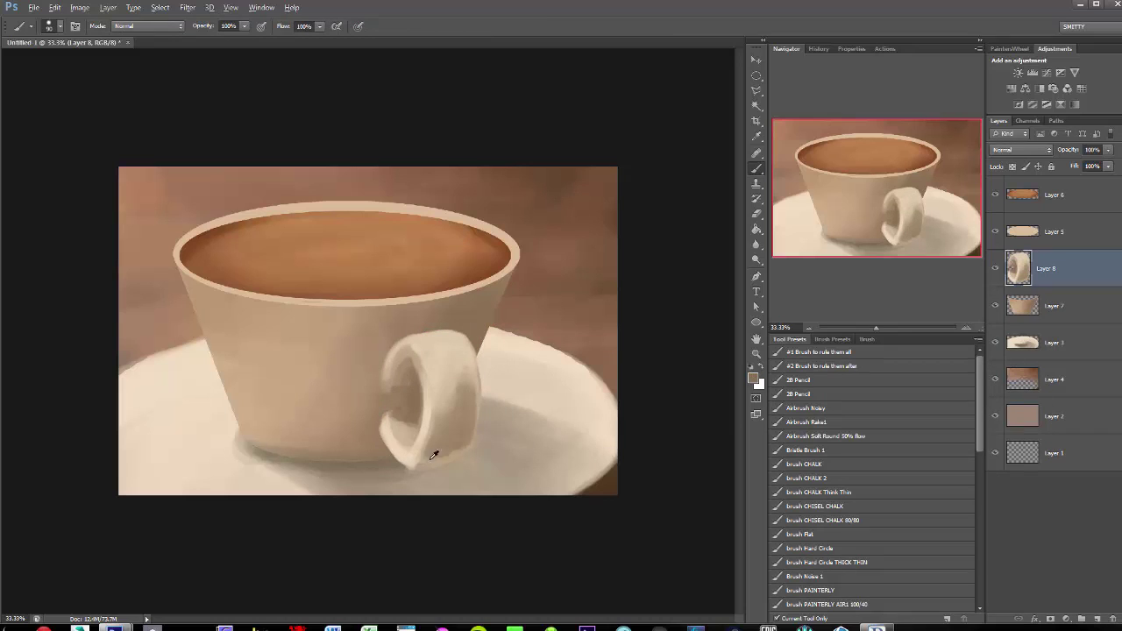
left_click(495, 310, "alt")
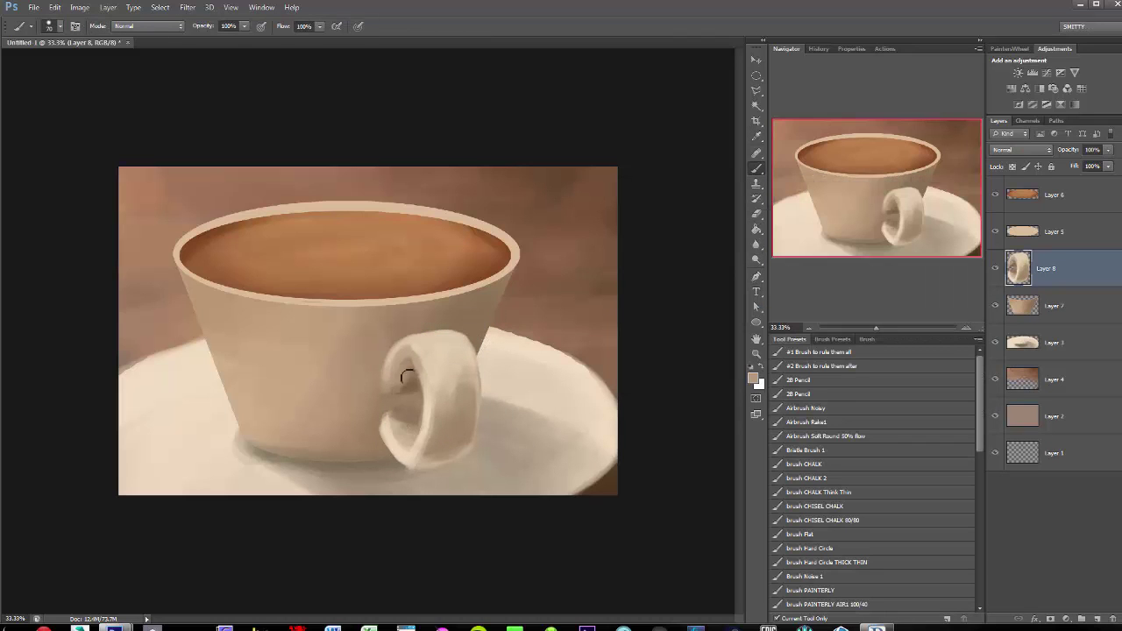
left_click(752, 379)
left_click(874, 202)
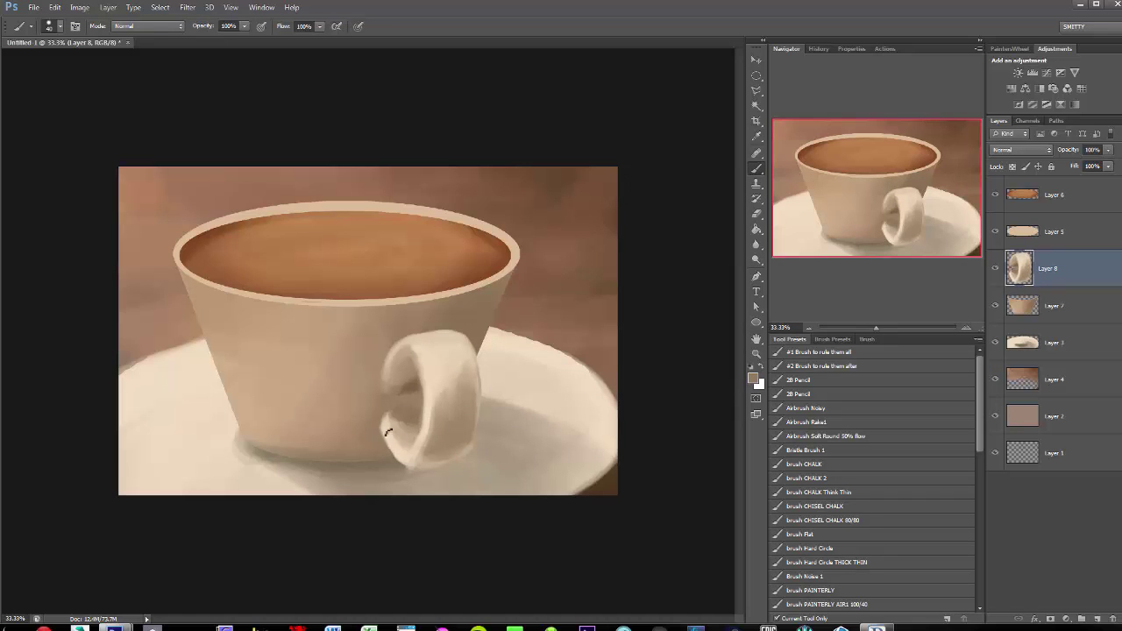
Within the Layer 3 saucer selection, paint brown shadows and cream strokes, then add Layer 9
left_click(1052, 343)
left_click(1023, 343, "ctrl")
left_click(502, 391, "alt")
mouse_move(386, 457)
left_mouse_down()
mouse_move(465, 478)
mouse_move(496, 472)
left_mouse_up()
left_click(496, 403, "alt")
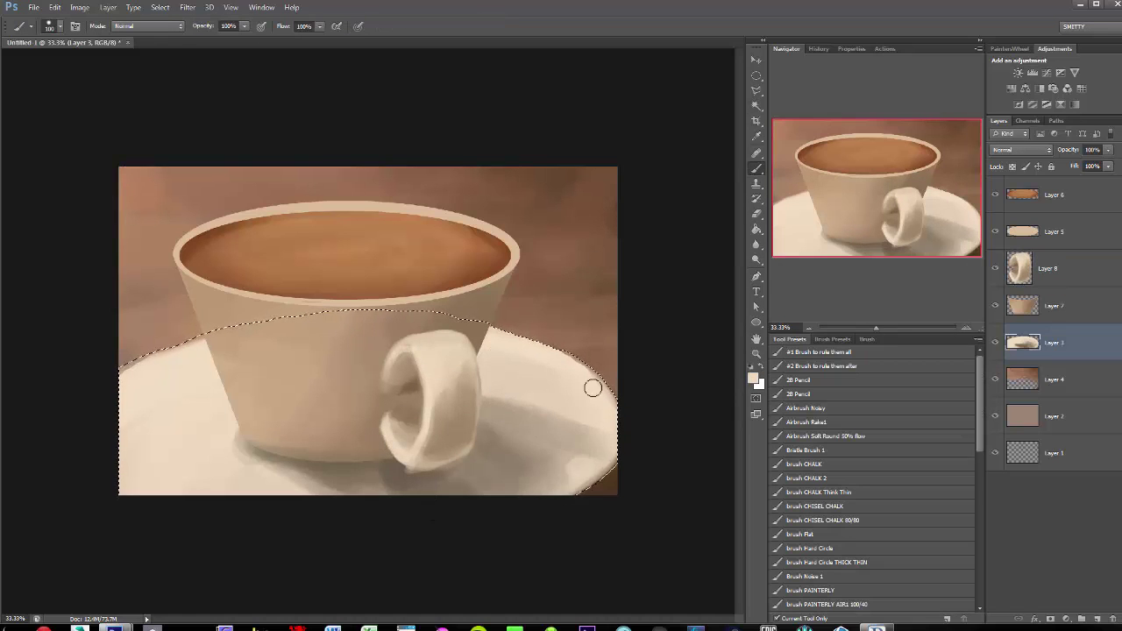
left_click_drag(234, 464, 389, 472)
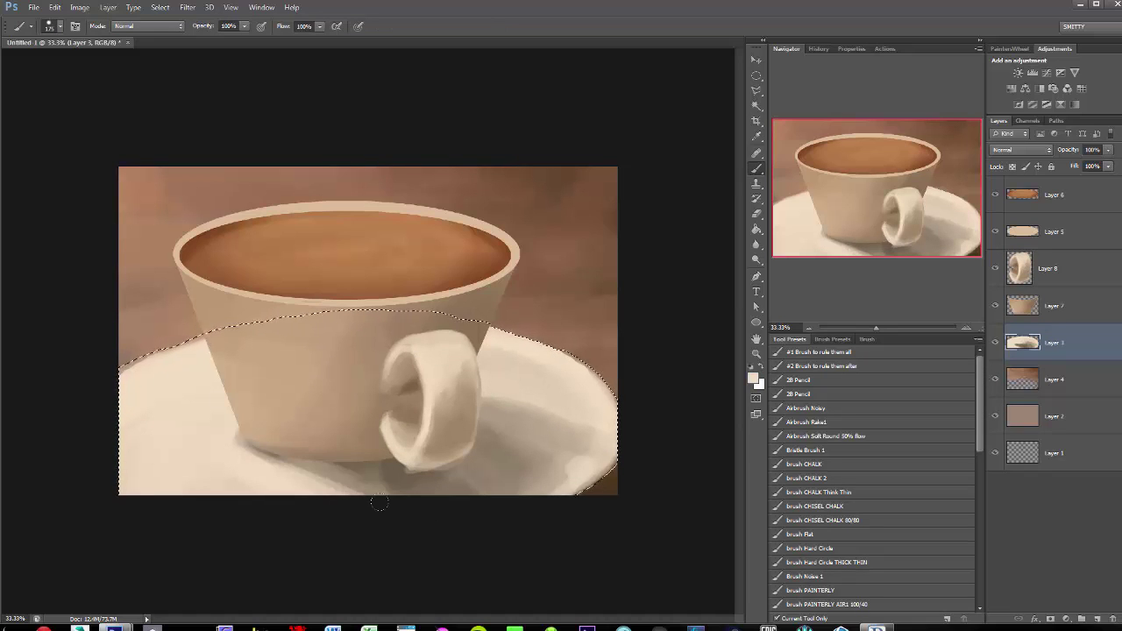
left_click_drag(487, 434, 509, 451)
left_click_drag(561, 486, 605, 434)
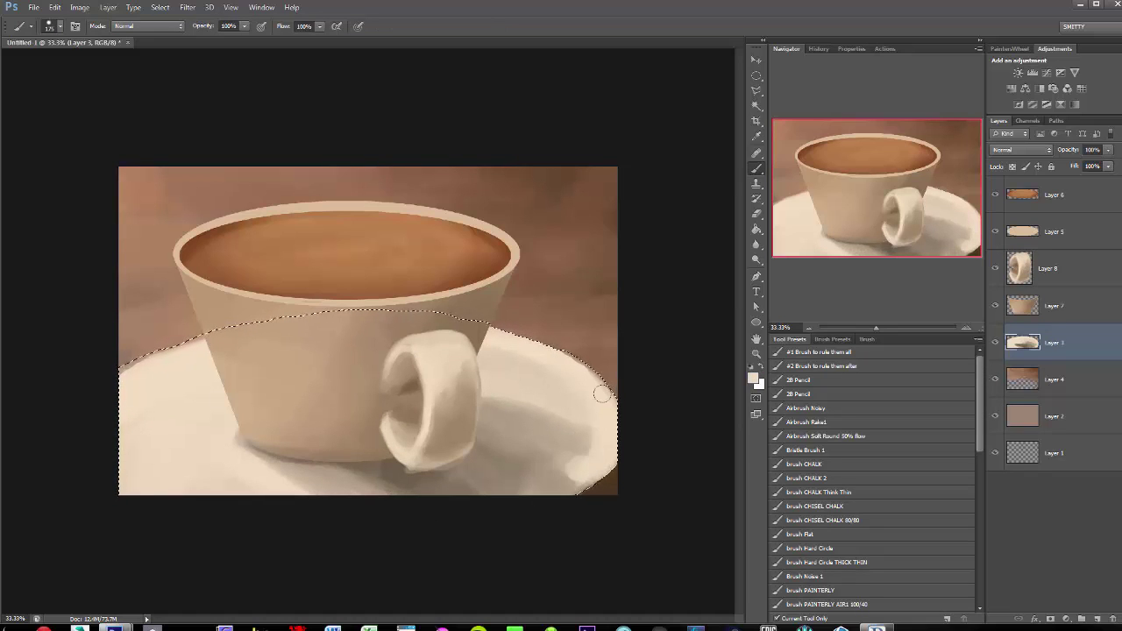
key("ctrl+shift+alt+n")
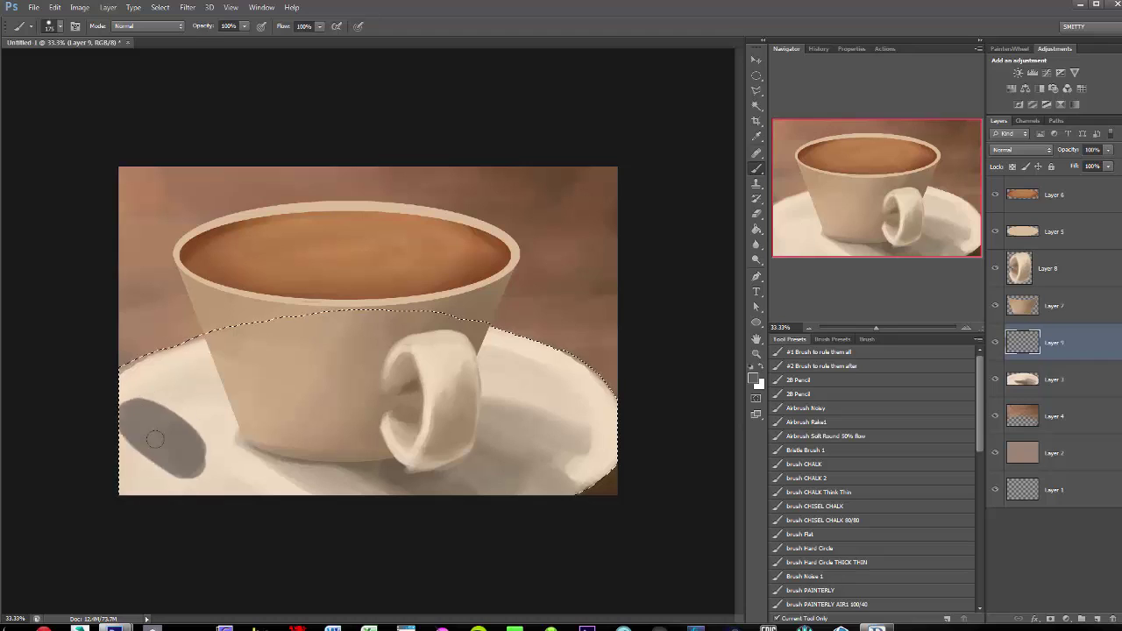
Fill an elliptical grey spoon bowl, warp and shrink it, then brush a thin handle toward lower right
key("m")
left_click_drag(254, 351, 324, 412)
key("alt+BackSpace")
key("ctrl+t")
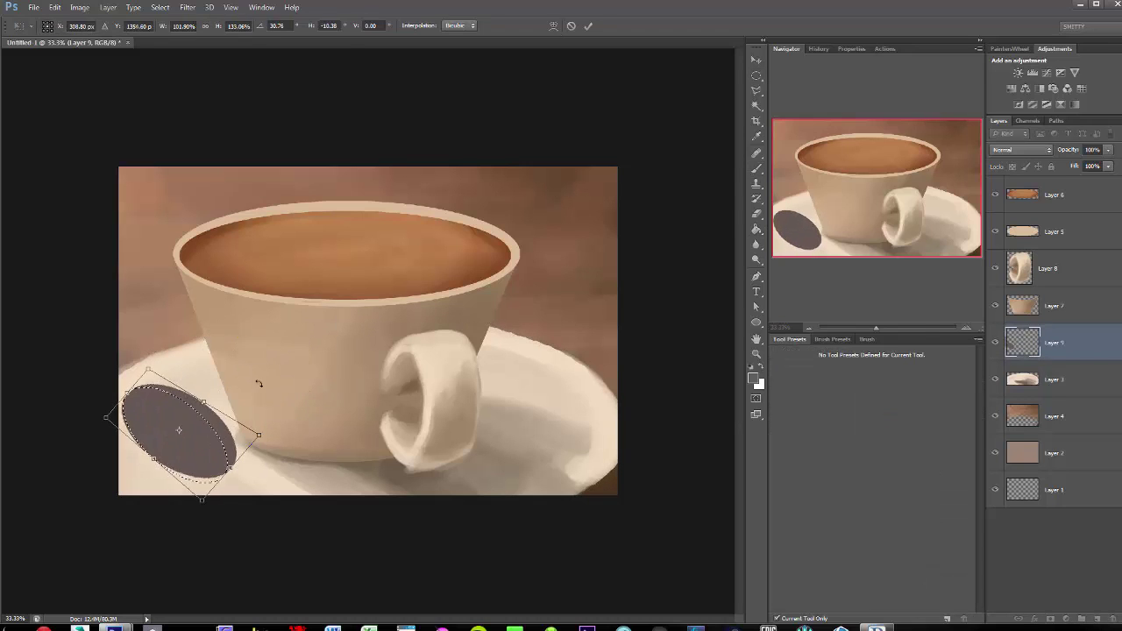
left_click_drag(153, 377, 138, 385)
key("Return")
key("ctrl+t")
mouse_move(238, 488)
left_mouse_down()
mouse_move(220, 458)
mouse_move(244, 494)
mouse_move(174, 460)
left_mouse_up()
key("Return")
key("b")
left_click_drag(234, 489, 198, 465)
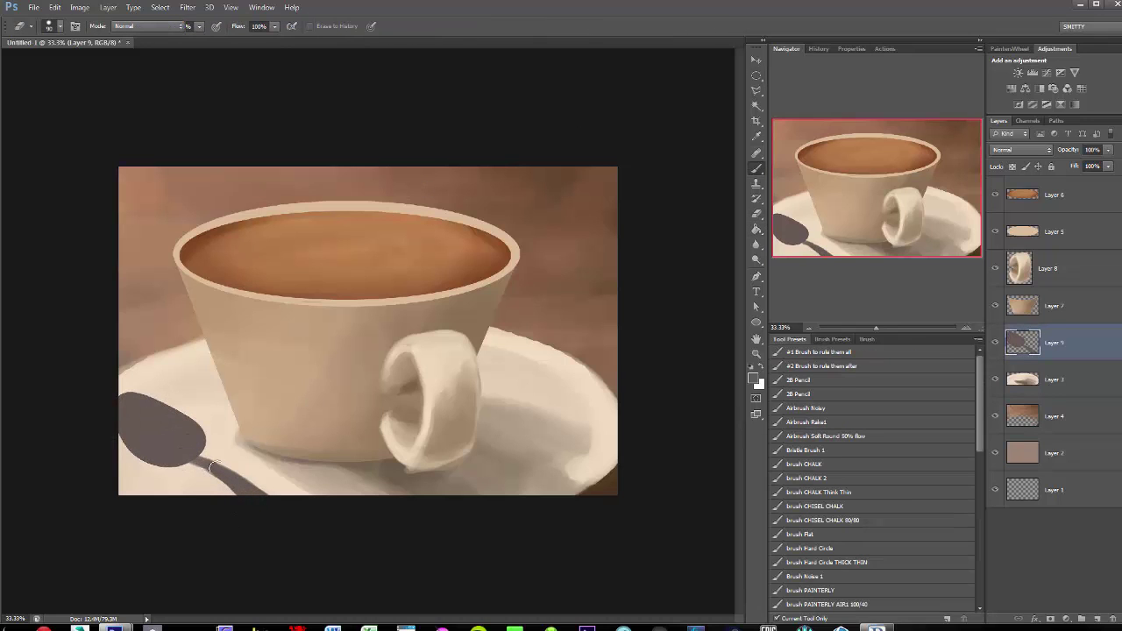
Zoom in and paint light edges along the spoon's top and lower sides
scroll(233, 478, "up", 2)
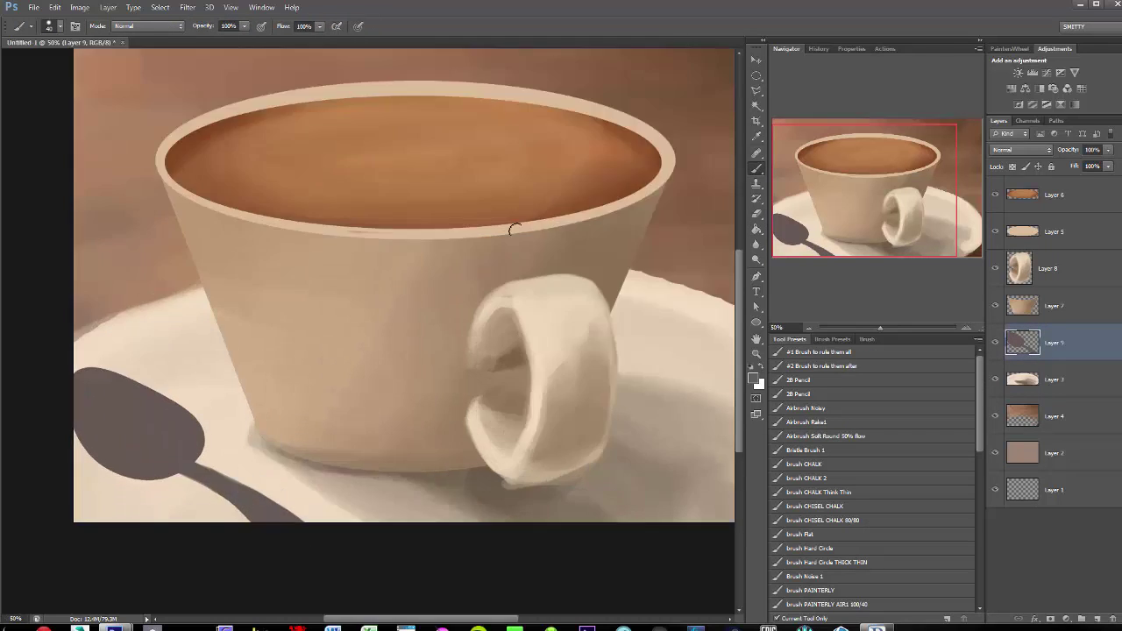
scroll(269, 388, "up", 1)
left_click(752, 379)
left_click(854, 143)
left_click_drag(322, 400, 126, 298)
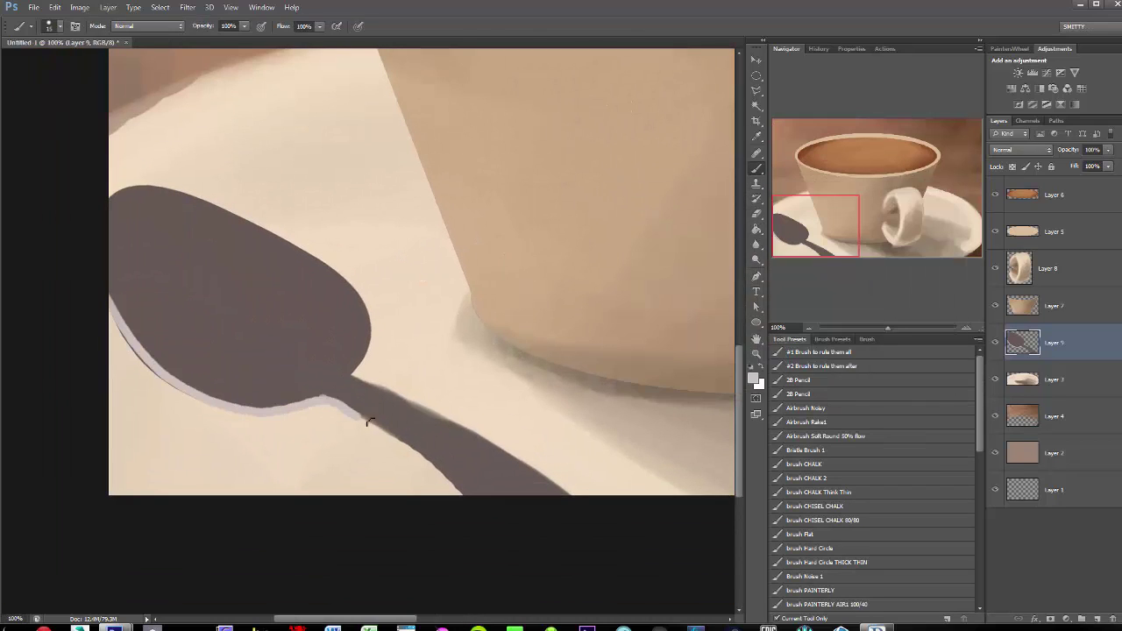
left_click_drag(368, 423, 397, 445)
left_click_drag(140, 215, 258, 253)
left_click_drag(388, 428, 325, 389)
Shade the spoon bowl and handle with dark grey, blending light and dark tones
left_click(752, 379)
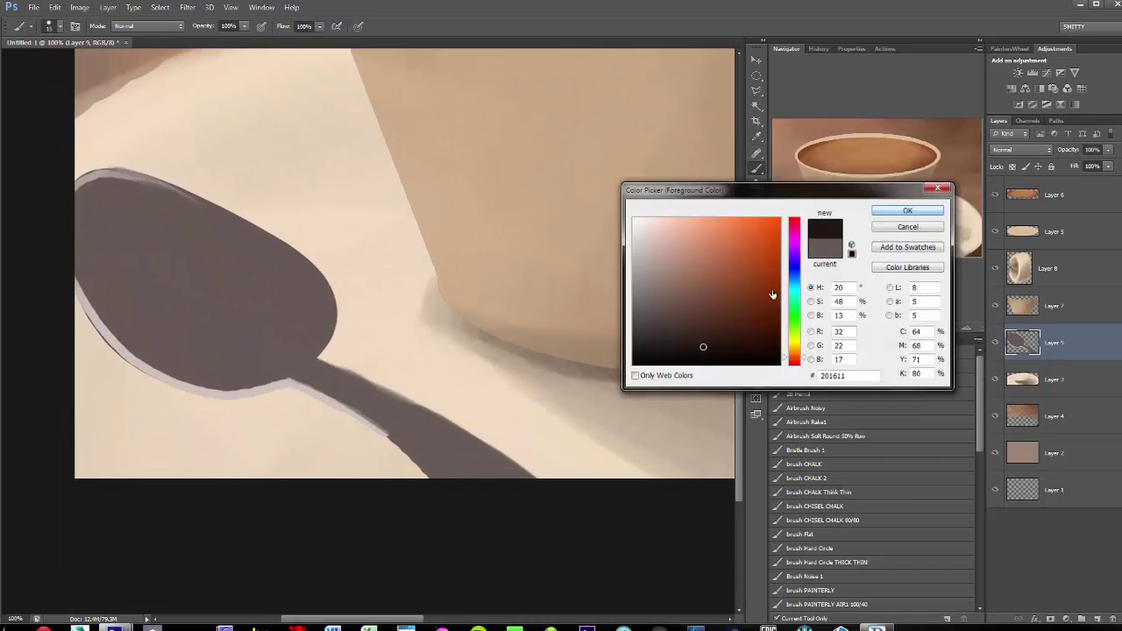
key("Return")
left_click_drag(263, 333, 355, 384)
left_click_drag(200, 318, 260, 366)
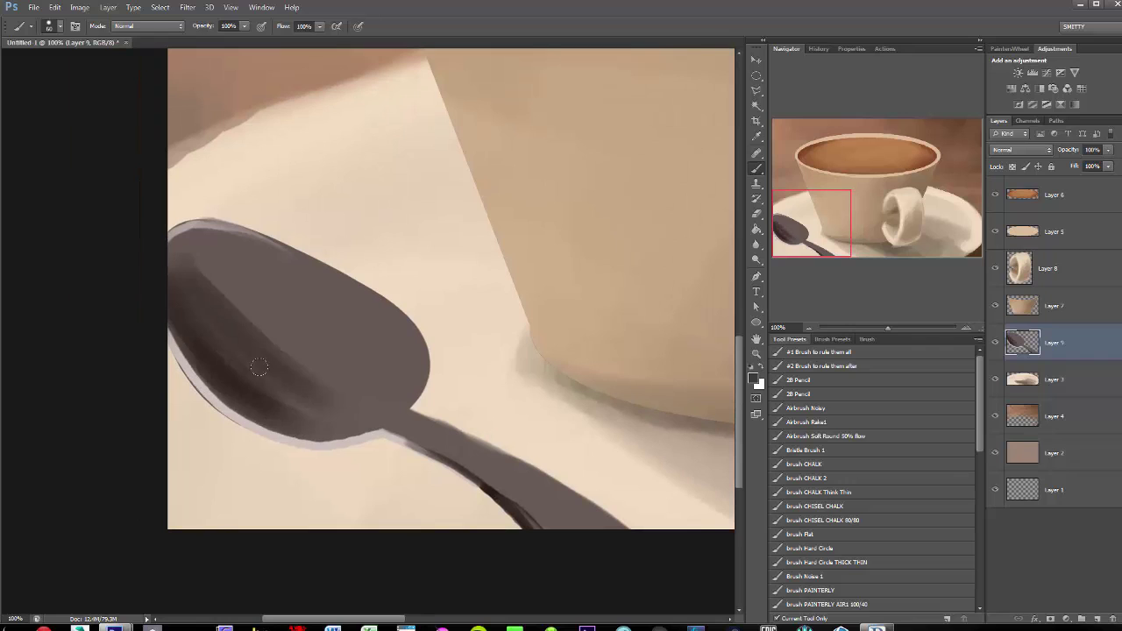
left_click_drag(290, 416, 412, 324)
left_click_drag(285, 290, 372, 408)
left_click(334, 421, "alt")
left_click_drag(197, 289, 316, 377)
left_click_drag(614, 526, 456, 452)
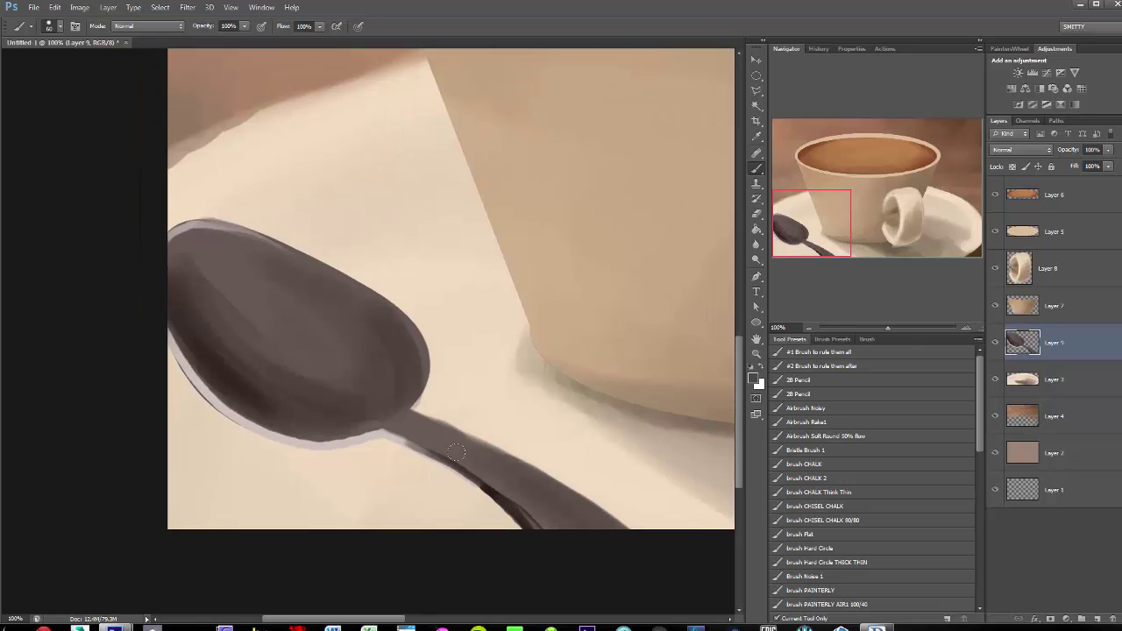
left_click_drag(211, 342, 355, 434)
left_click_drag(246, 369, 359, 420)
left_click_drag(271, 412, 184, 289)
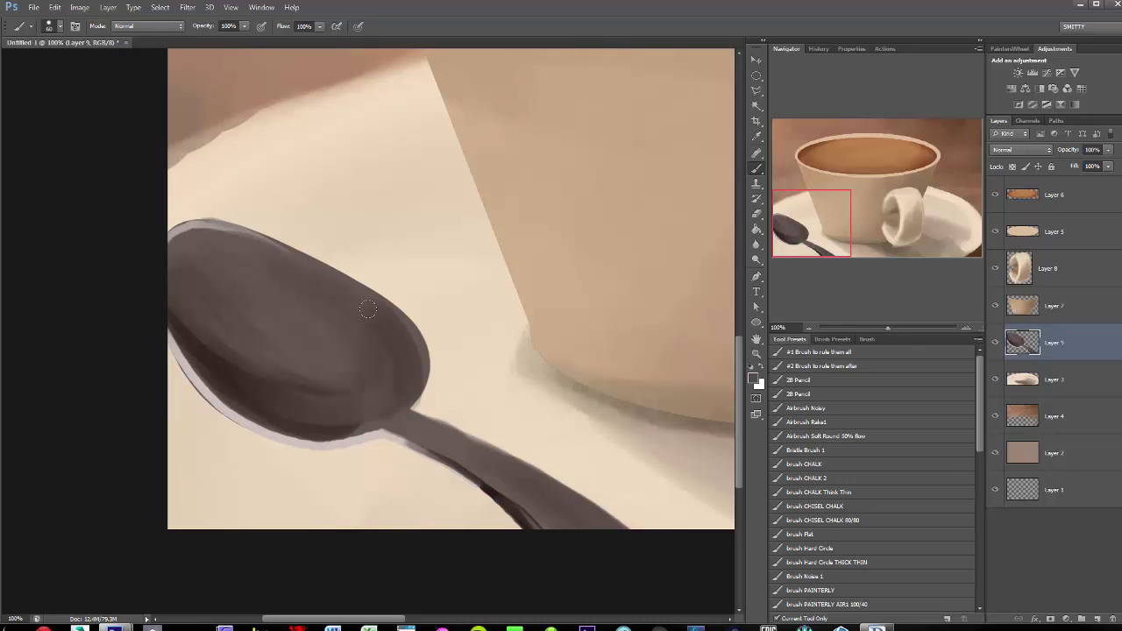
Add soft highlights to the spoon bowl's upper left and along the handle on Layer 9
key("alt+bracketleft")
scroll(561, 293, "down", 3)
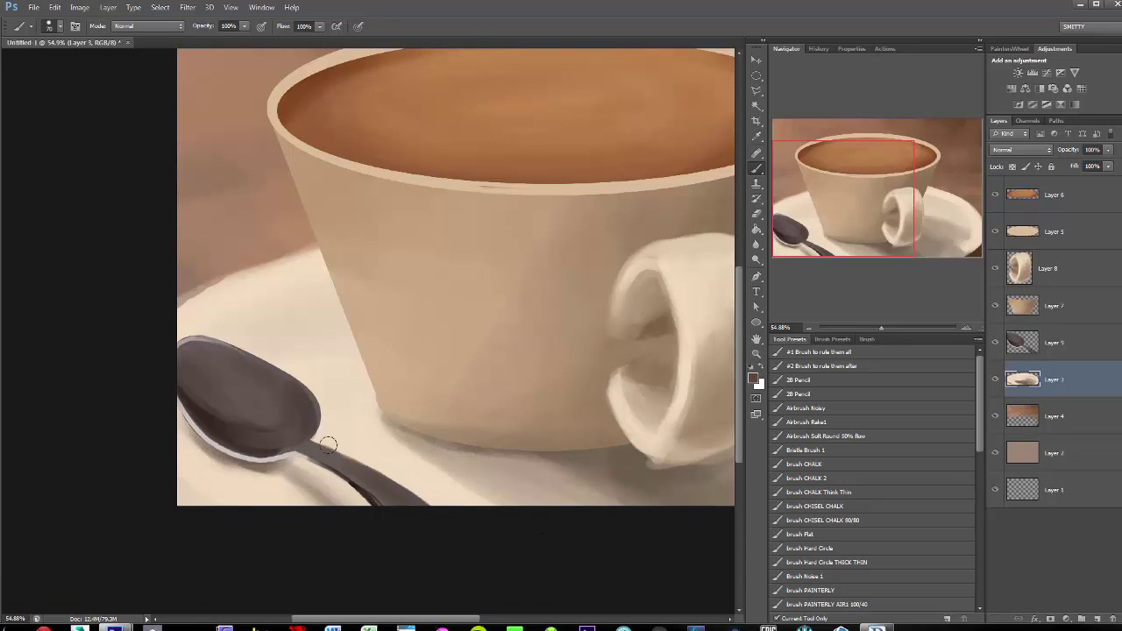
key("alt+bracketright")
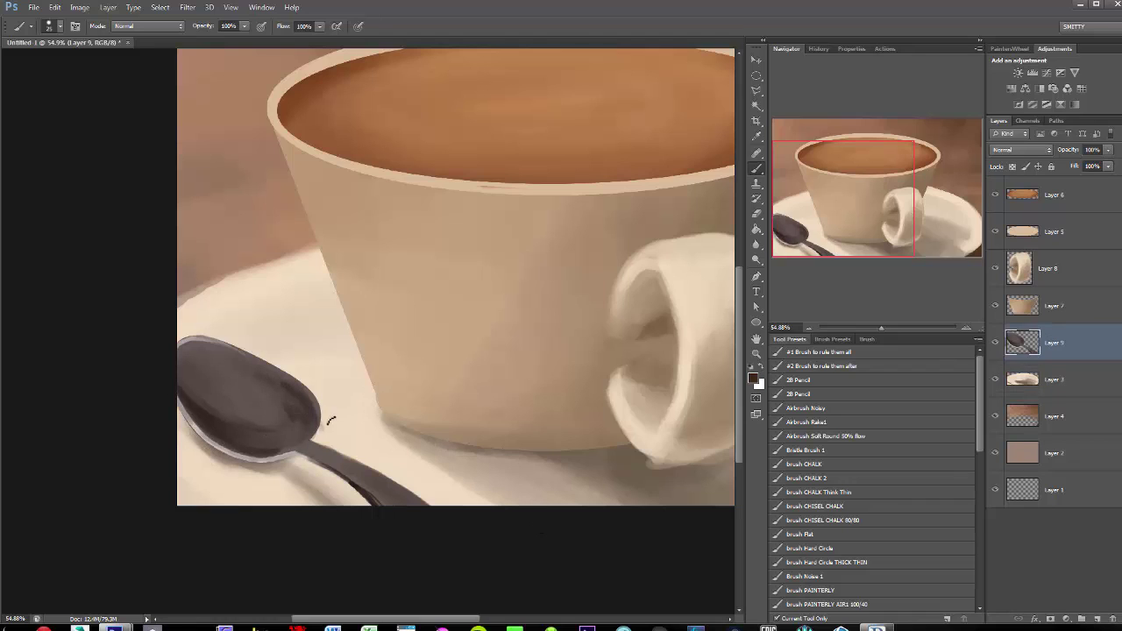
left_click_drag(194, 374, 242, 415)
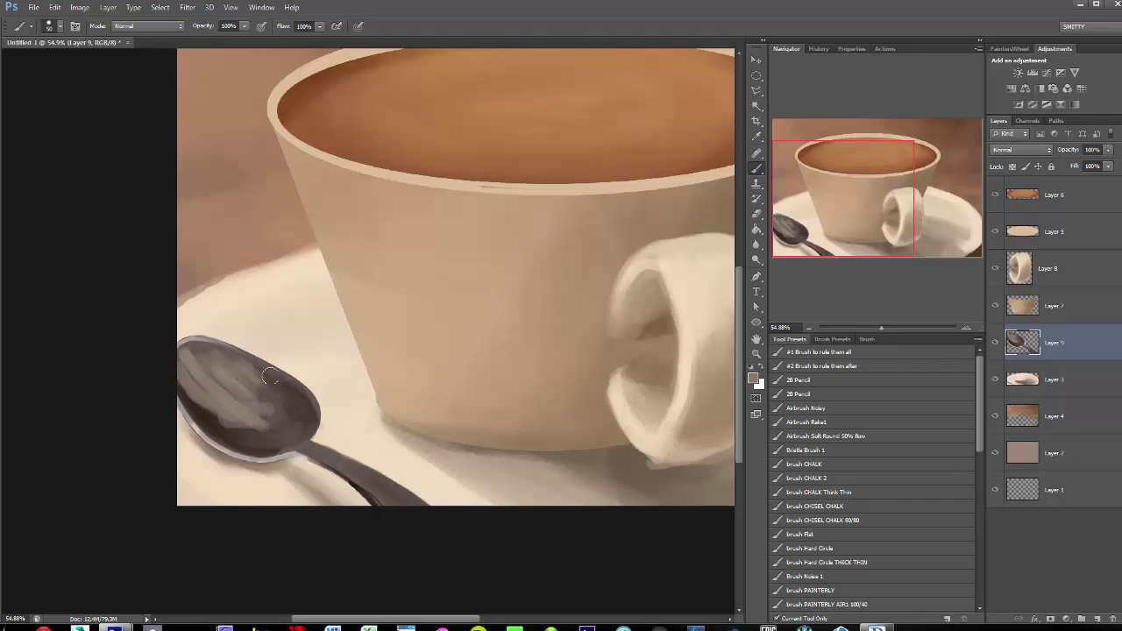
left_click_drag(269, 375, 210, 420)
left_click_drag(201, 368, 252, 398)
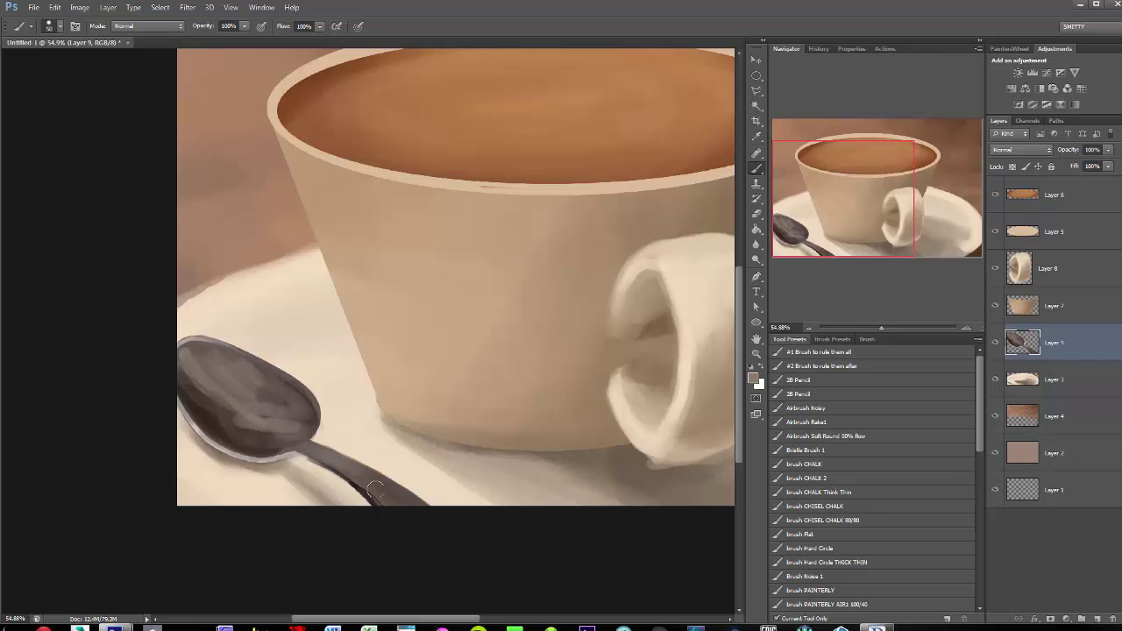
left_click_drag(408, 515, 326, 451)
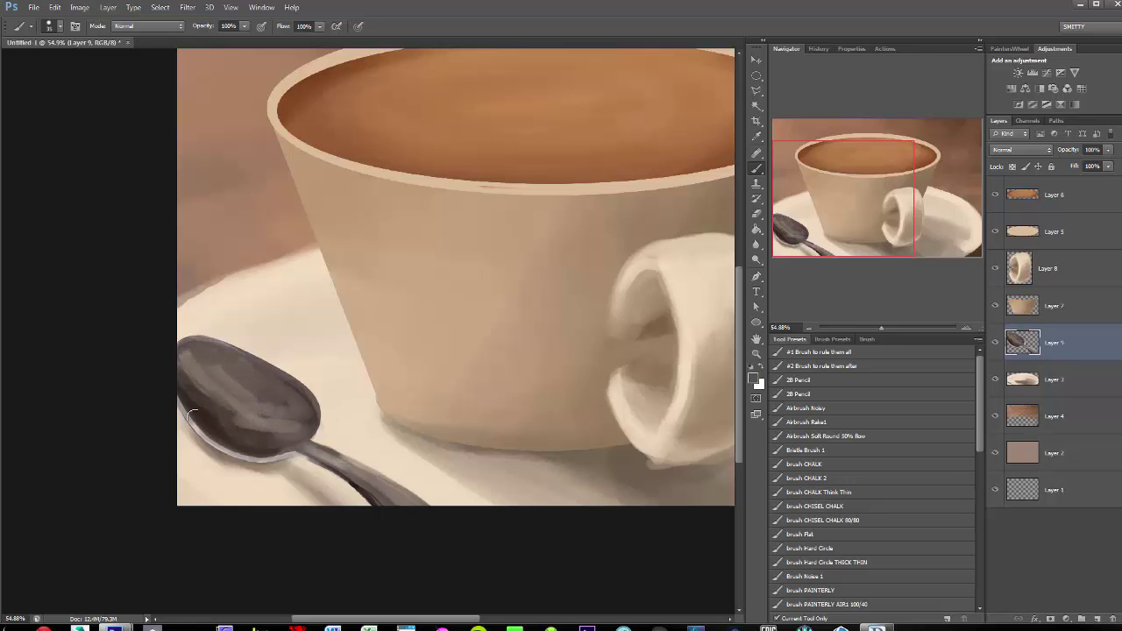
Select Layer 4, frame the cup, and merge visible layers into a single Layer 6
key("ctrl+minus")
key("ctrl+minus")
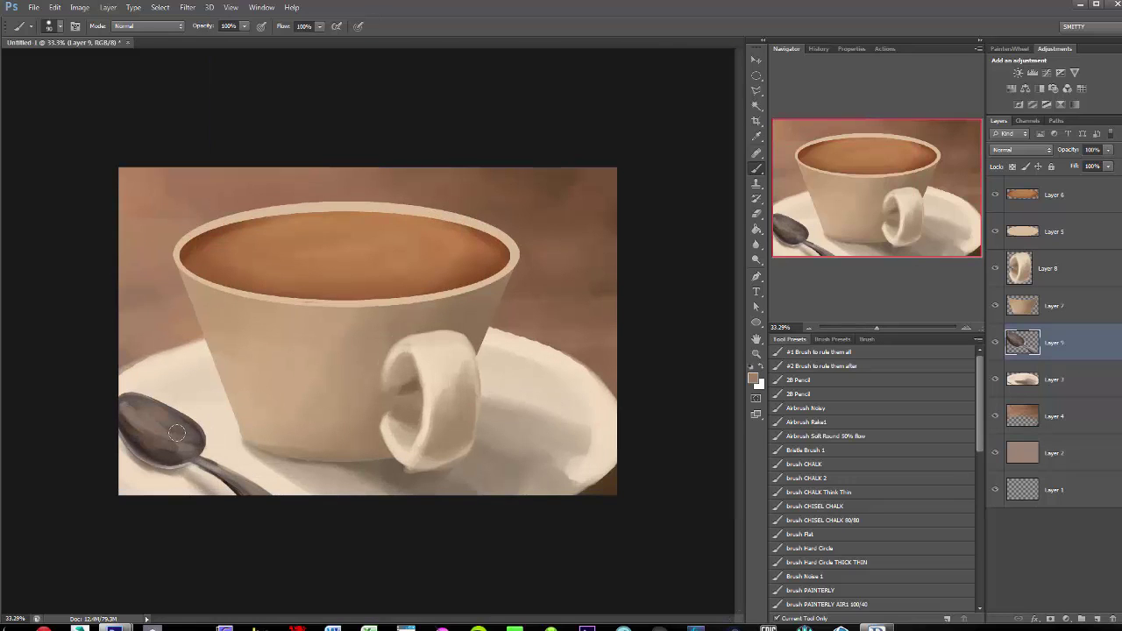
left_click(139, 307, "ctrl")
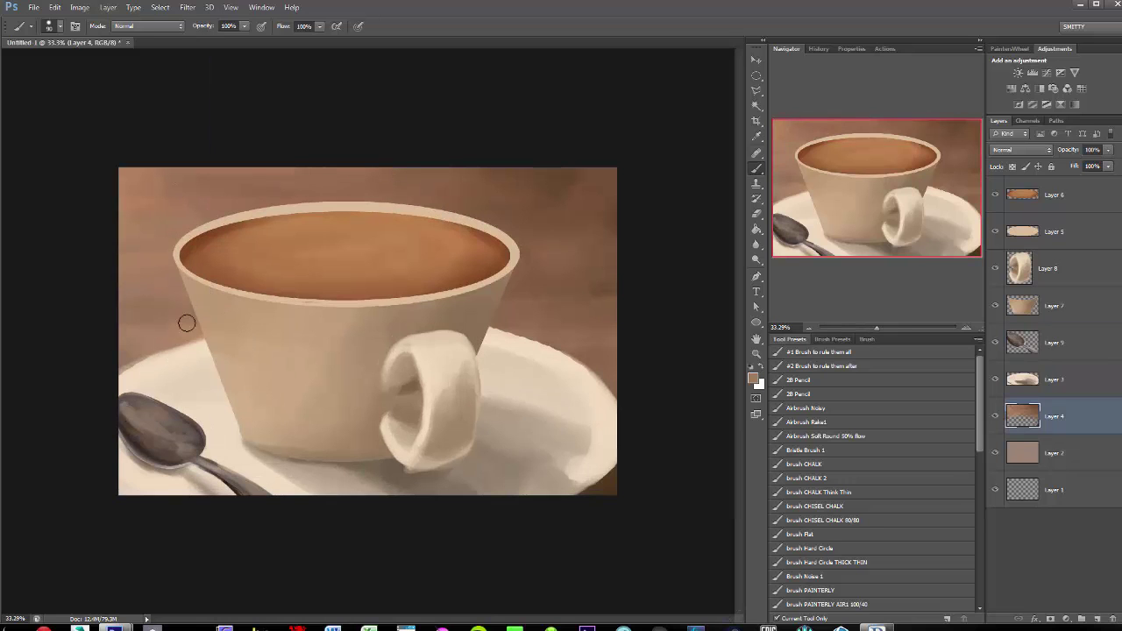
key("alt+bracketleft")
scroll(416, 431, "up", 2)
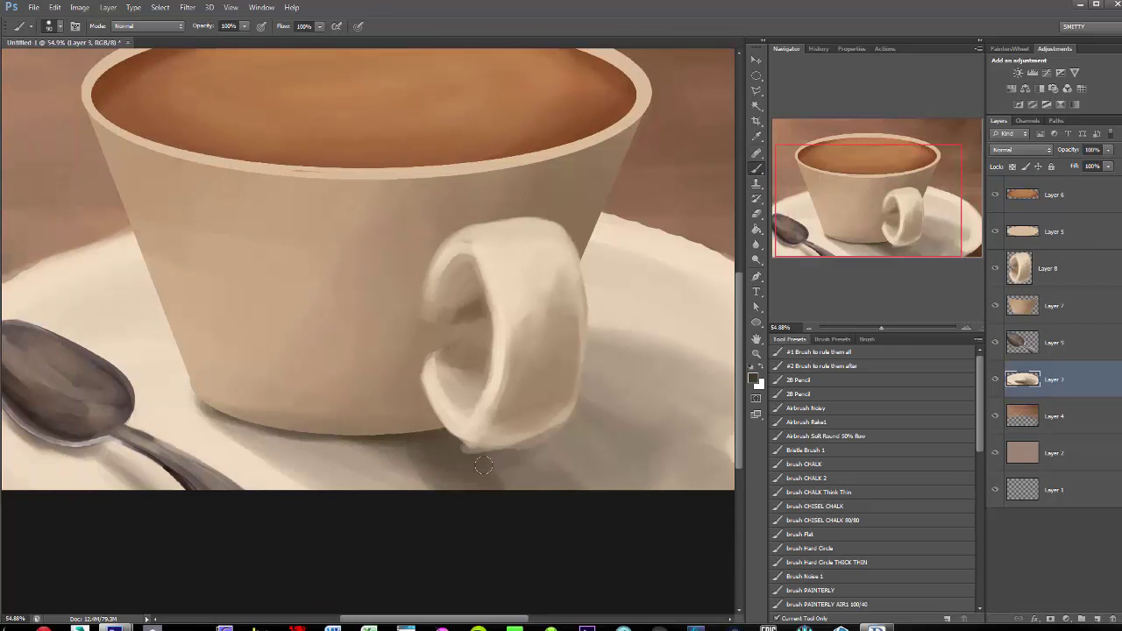
mouse_move(556, 451)
left_mouse_down()
mouse_move(526, 508)
mouse_move(562, 394)
mouse_move(714, 435)
mouse_move(635, 467)
left_mouse_up()
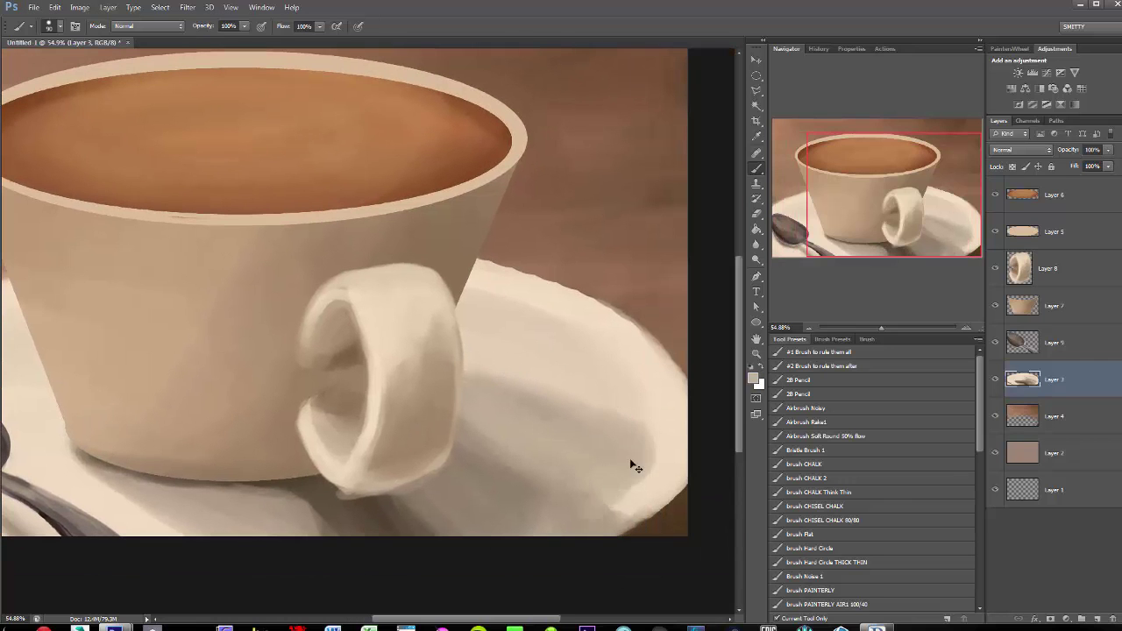
mouse_move(650, 414)
left_mouse_down()
mouse_move(608, 420)
mouse_move(520, 369)
mouse_move(646, 368)
mouse_move(368, 353)
mouse_move(349, 268)
left_mouse_up()
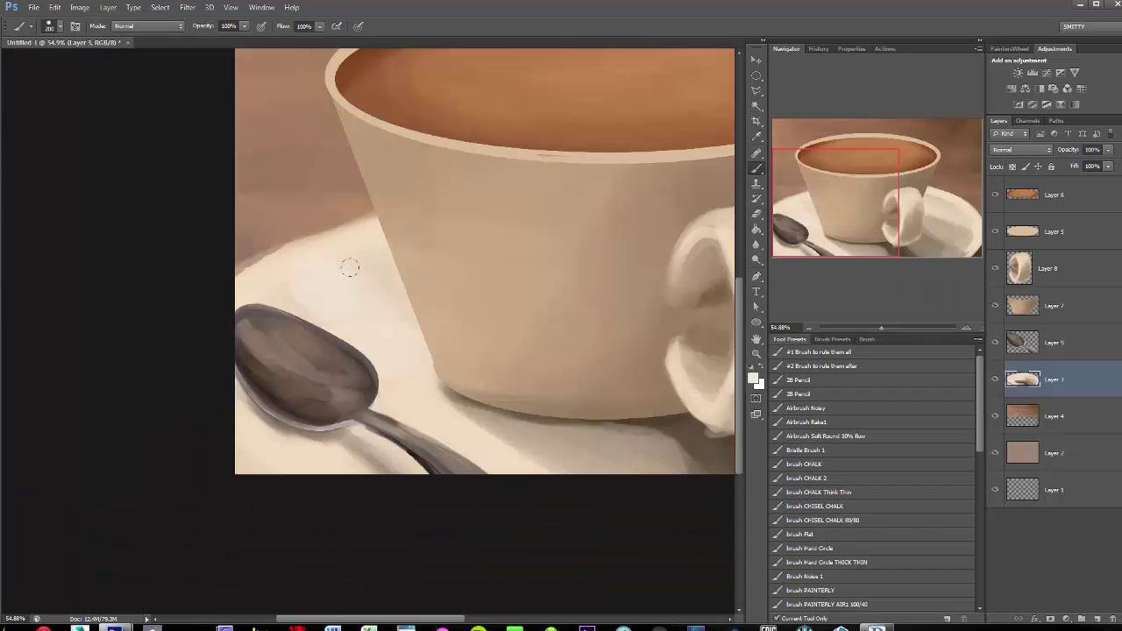
left_click_drag(512, 291, 556, 275)
mouse_move(694, 412)
left_mouse_down()
mouse_move(487, 215)
mouse_move(521, 359)
mouse_move(461, 278)
mouse_move(646, 278)
mouse_move(562, 287)
mouse_move(474, 368)
left_mouse_up()
key("ctrl+shift+e")
Paint coffee-brown strokes inside the cup and lighten both sides of the rim with cream
left_click(395, 228, "alt")
left_click_drag(228, 211, 552, 190)
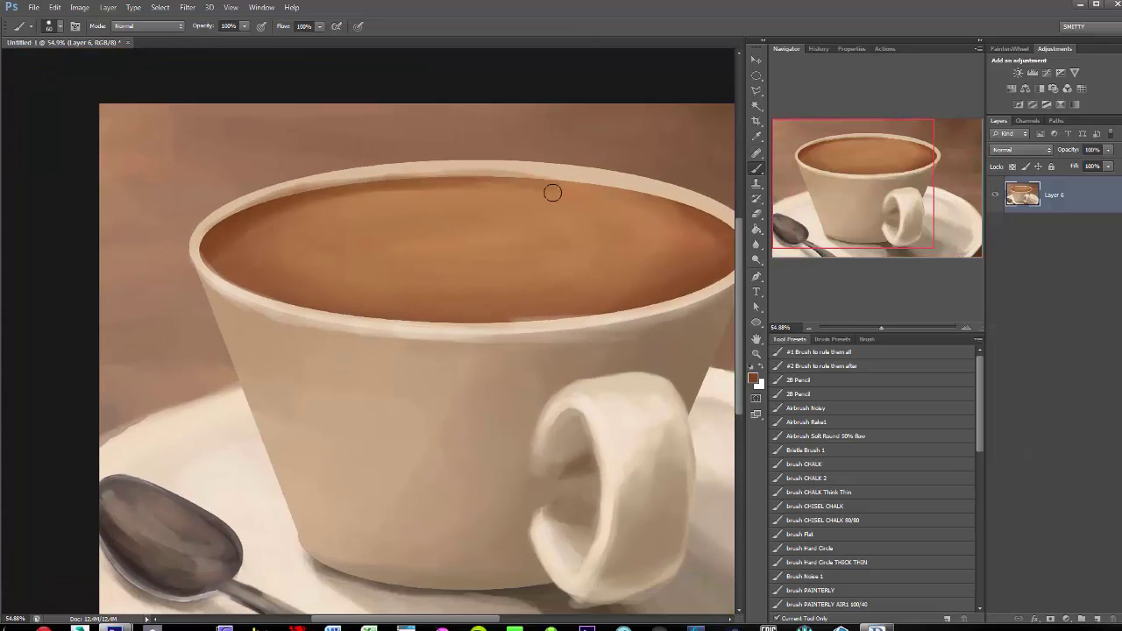
mouse_move(421, 184)
left_mouse_down()
mouse_move(644, 204)
mouse_move(473, 263)
left_mouse_up()
left_click(263, 188, "alt")
left_click_drag(175, 254, 324, 166)
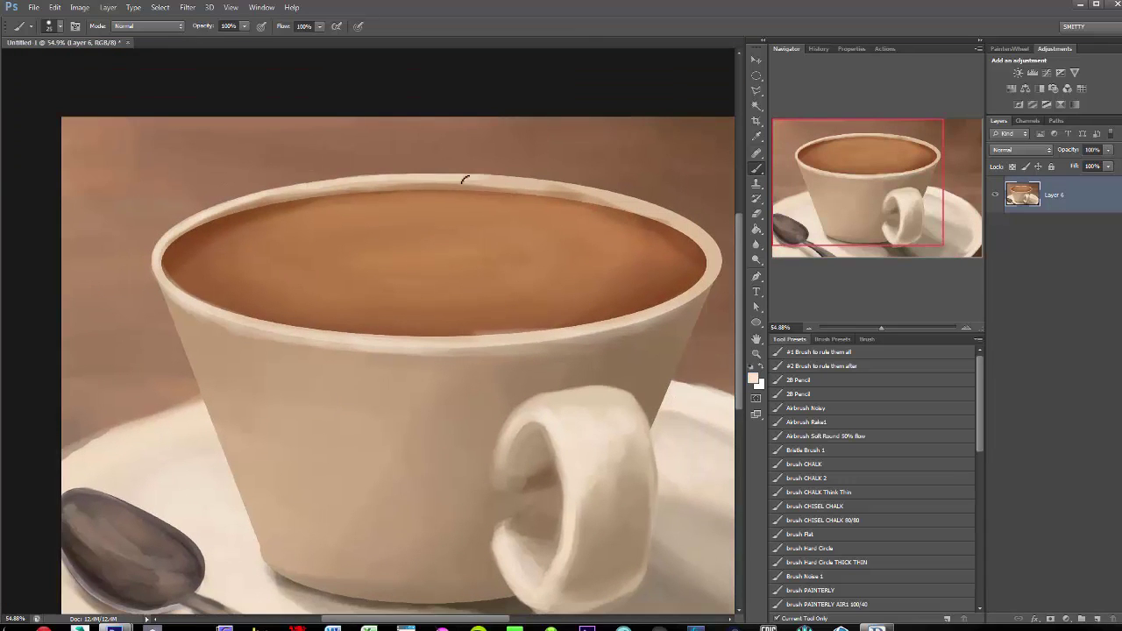
mouse_move(465, 180)
left_mouse_down()
mouse_move(706, 280)
mouse_move(596, 329)
left_mouse_up()
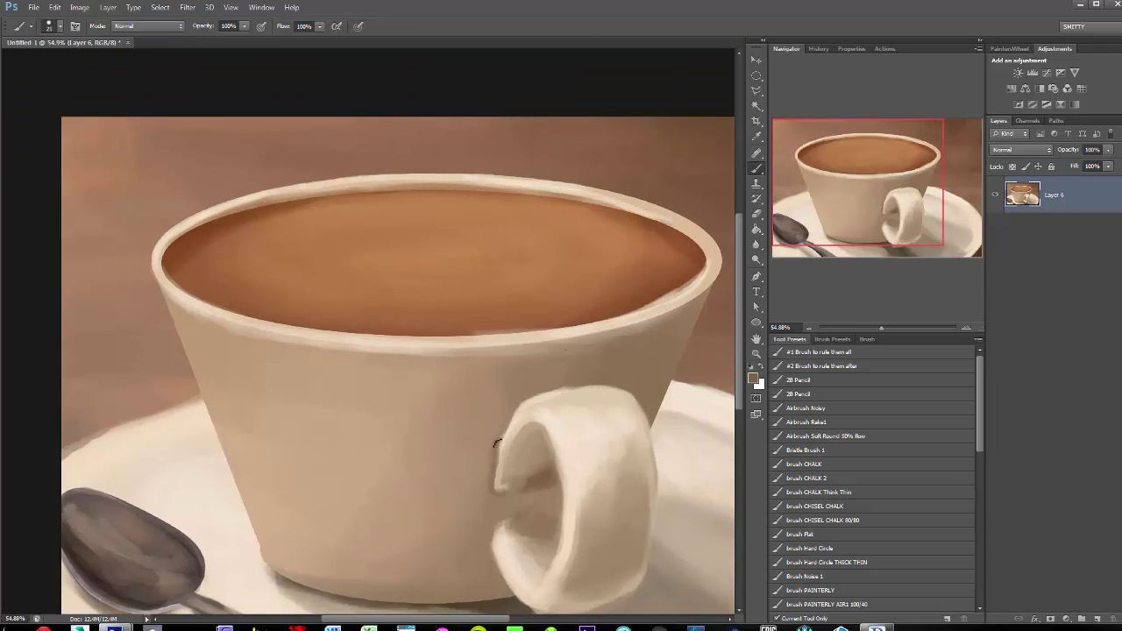
left_click_drag(496, 443, 526, 368)
scroll(395, 351, "down", 3)
On a new Layer 7, dab white glossy highlights onto the spoon
key("ctrl+shift+alt+n")
key("x")
left_click_drag(583, 328, 561, 368)
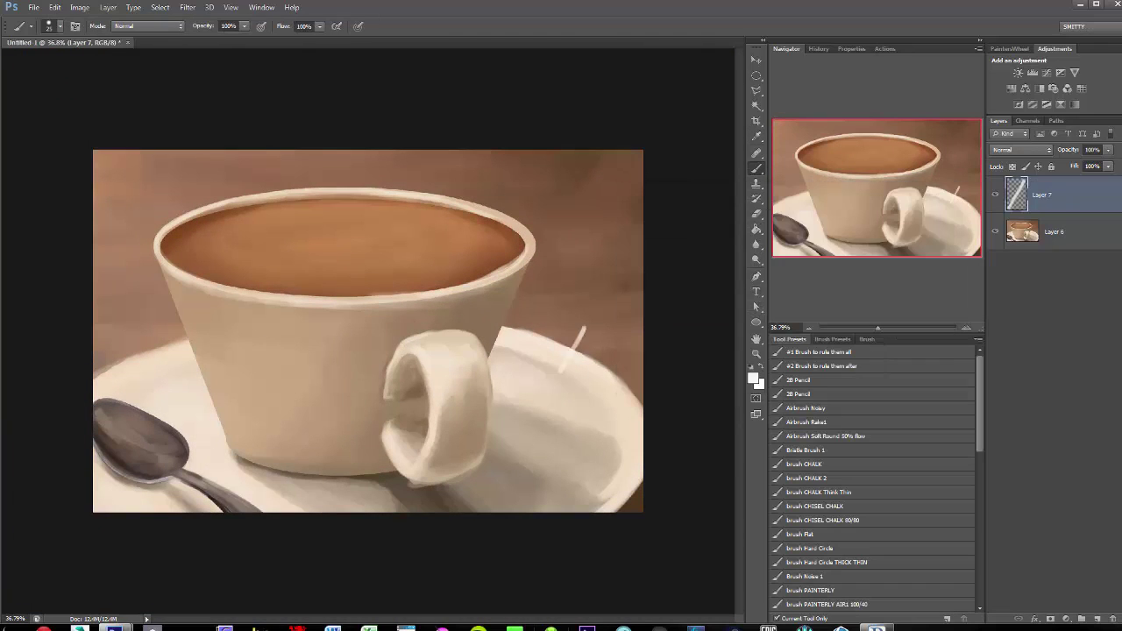
key("ctrl+z")
mouse_move(140, 430)
left_mouse_down()
mouse_move(124, 451)
mouse_move(167, 447)
mouse_move(122, 421)
left_mouse_up()
left_click_drag(169, 470, 204, 487)
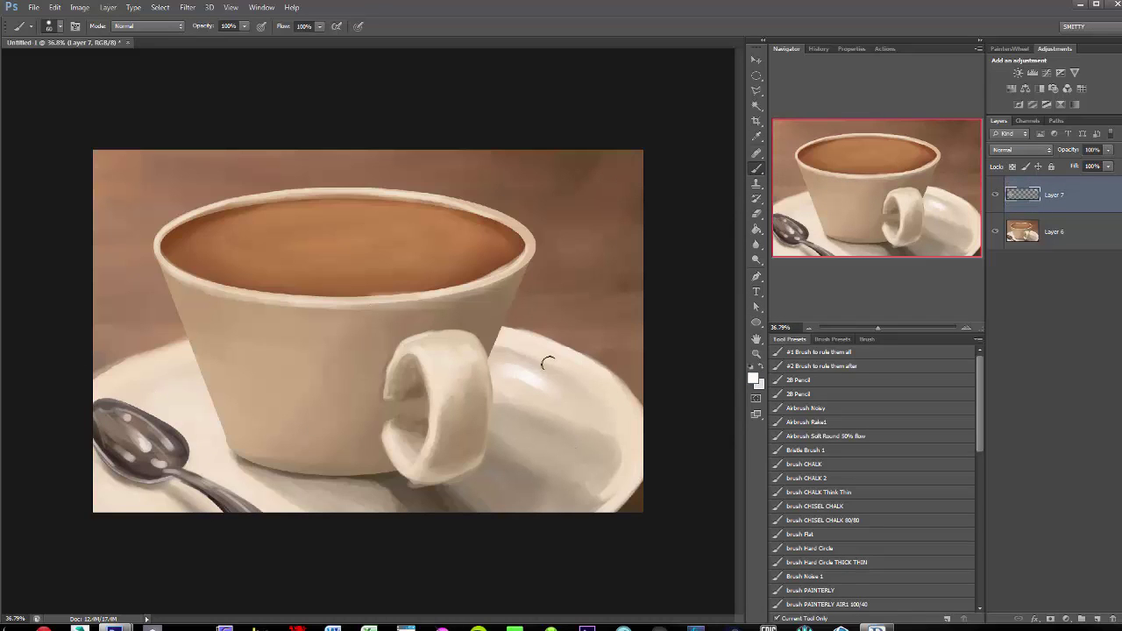
Add a white highlight on the saucer rim and beige strokes on the cup's left side
left_click_drag(545, 362, 570, 346)
left_click(213, 376, "alt")
left_click_drag(213, 376, 210, 320)
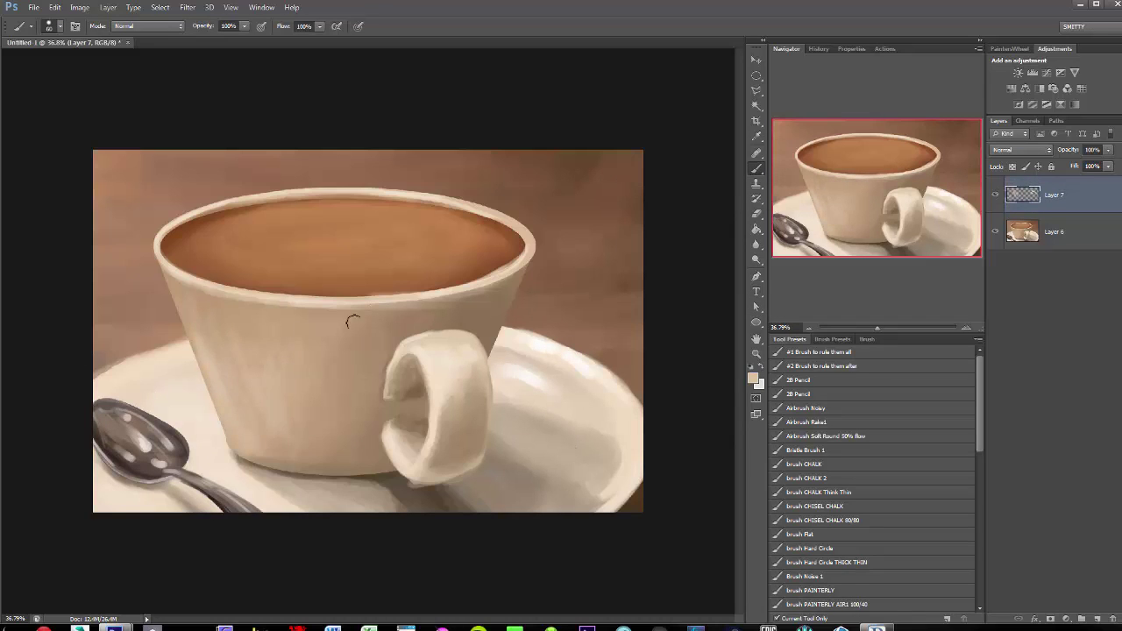
key("ctrl+minus")
left_click(154, 439, "alt")
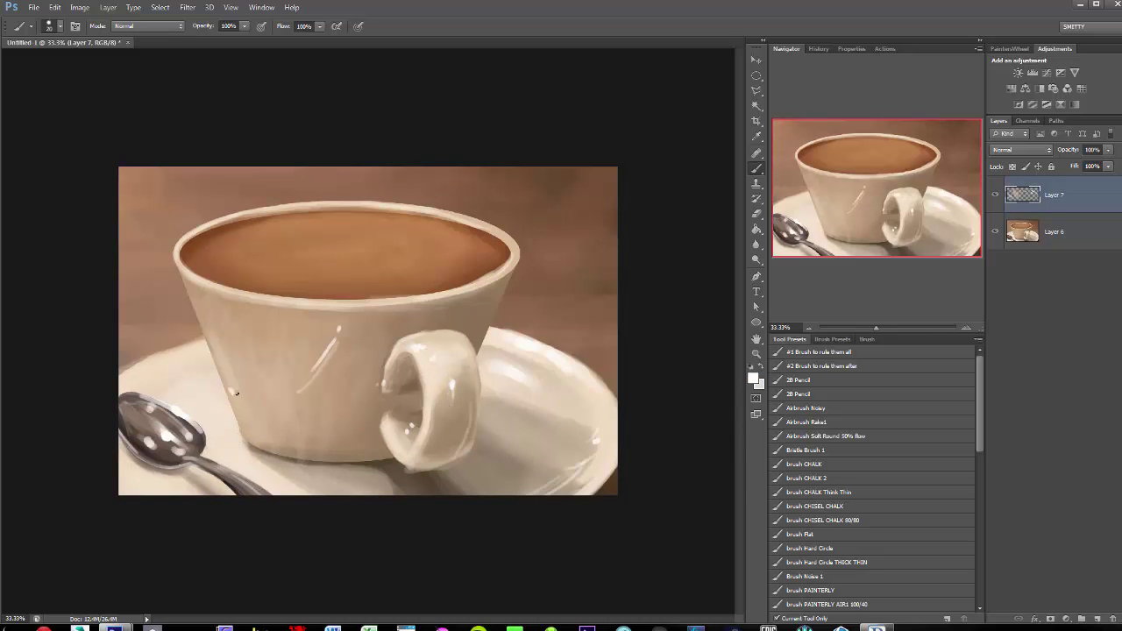
Add a darker shading layer below Layer 7 and erase near the handle at 55% eraser strength
left_click(187, 247, "alt")
key("ctrl+shift+alt+n")
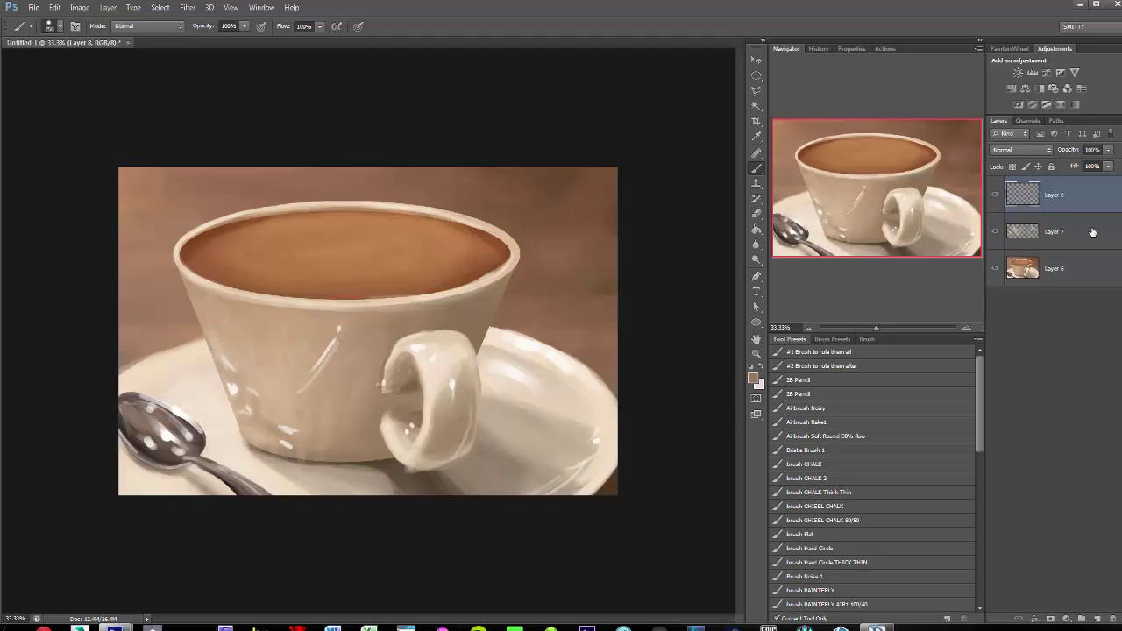
key("ctrl+bracketleft")
key("e")
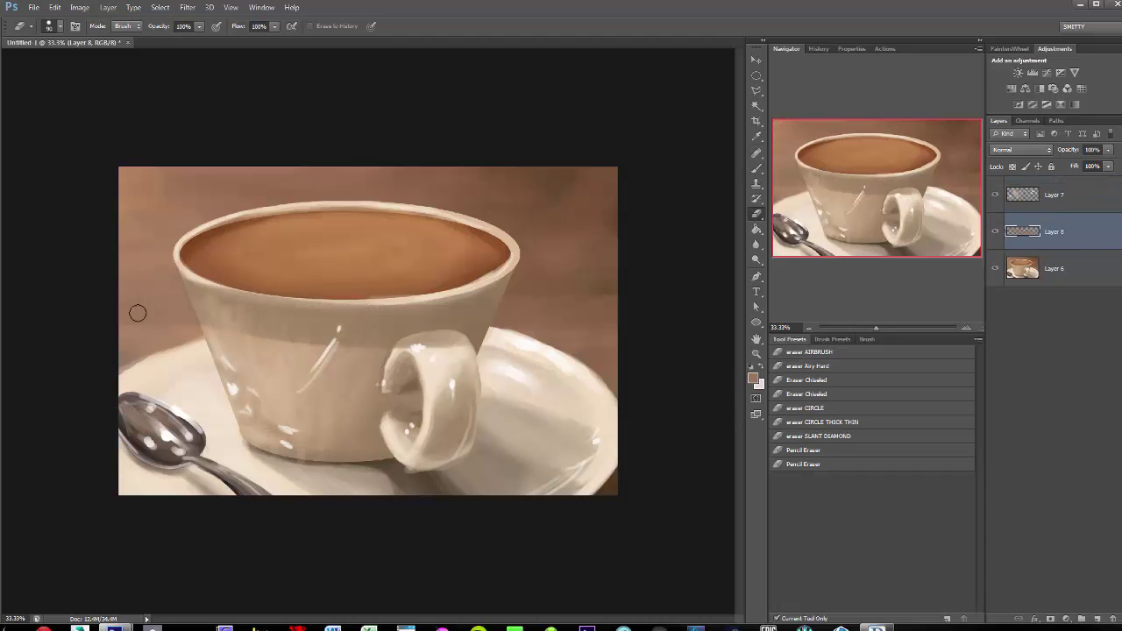
left_click_drag(192, 48, 171, 40)
key("b")
left_click_drag(434, 473, 481, 450)
key("e")
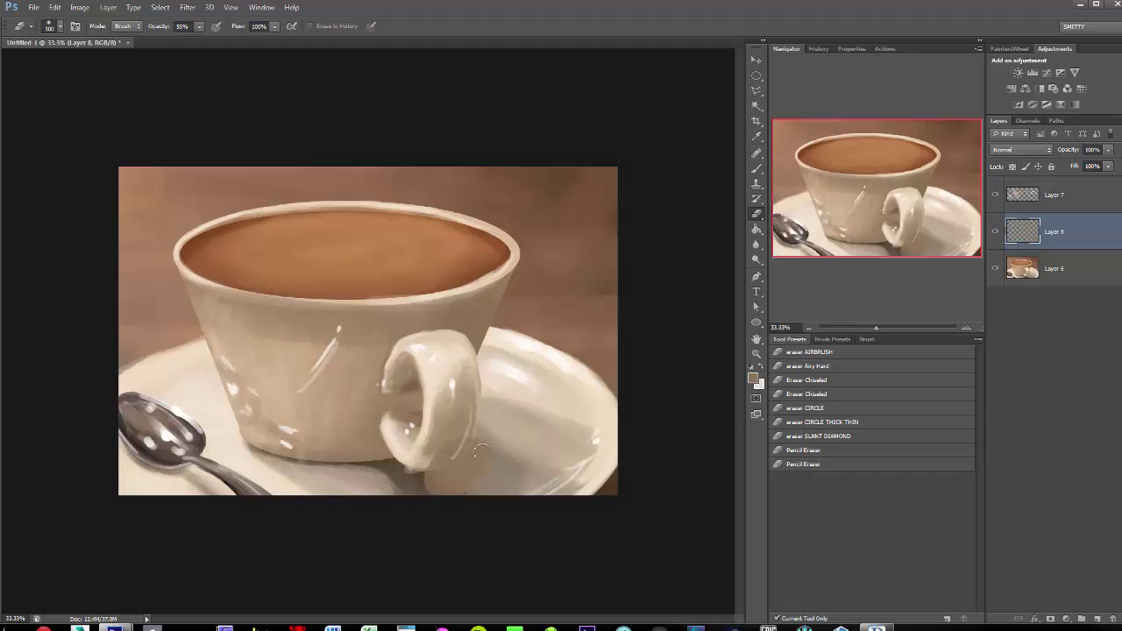
Paint light cream strokes along the cup bottom, then partly erase them
key("b")
left_click(295, 409, "alt")
left_click_drag(263, 426, 395, 403)
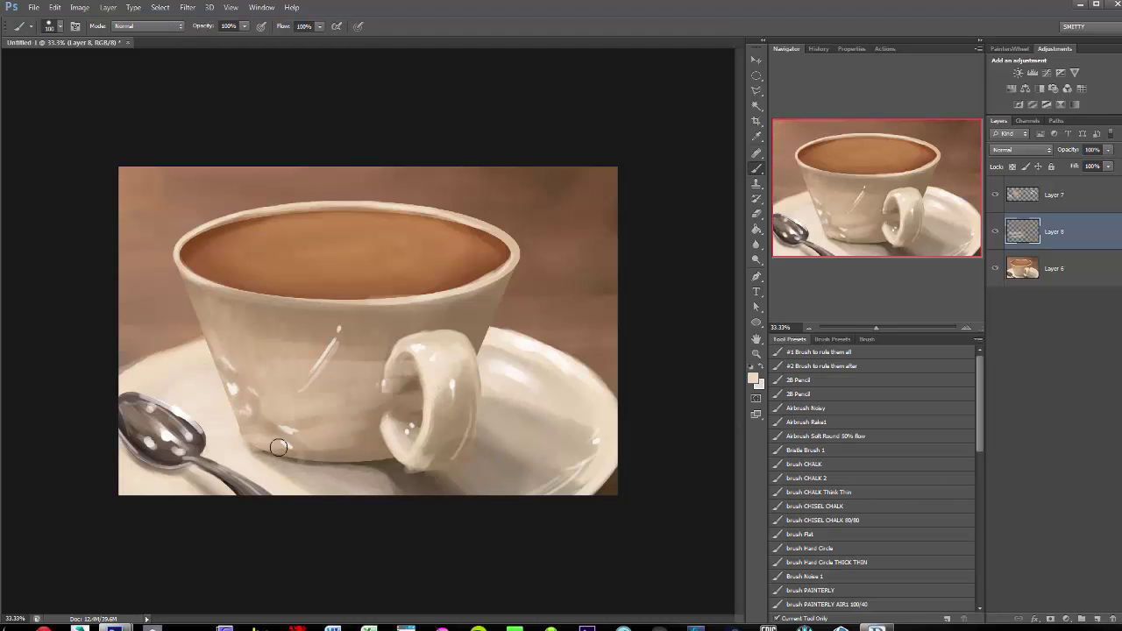
mouse_move(298, 429)
left_mouse_down()
mouse_move(349, 423)
mouse_move(377, 386)
left_mouse_up()
key("e")
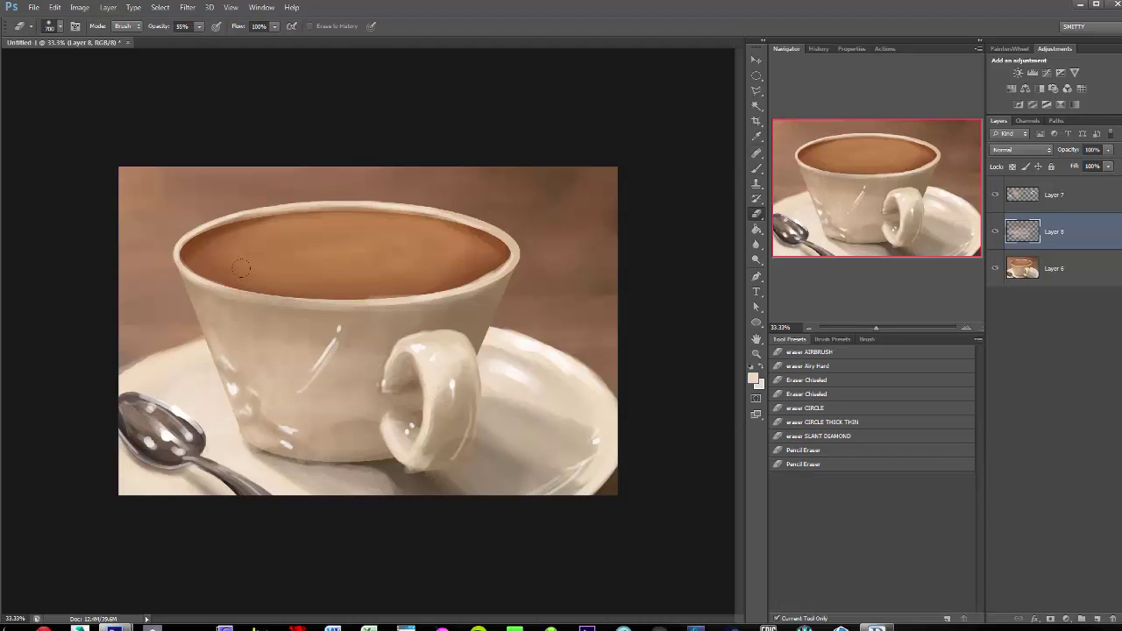
left_click_drag(385, 430, 260, 326)
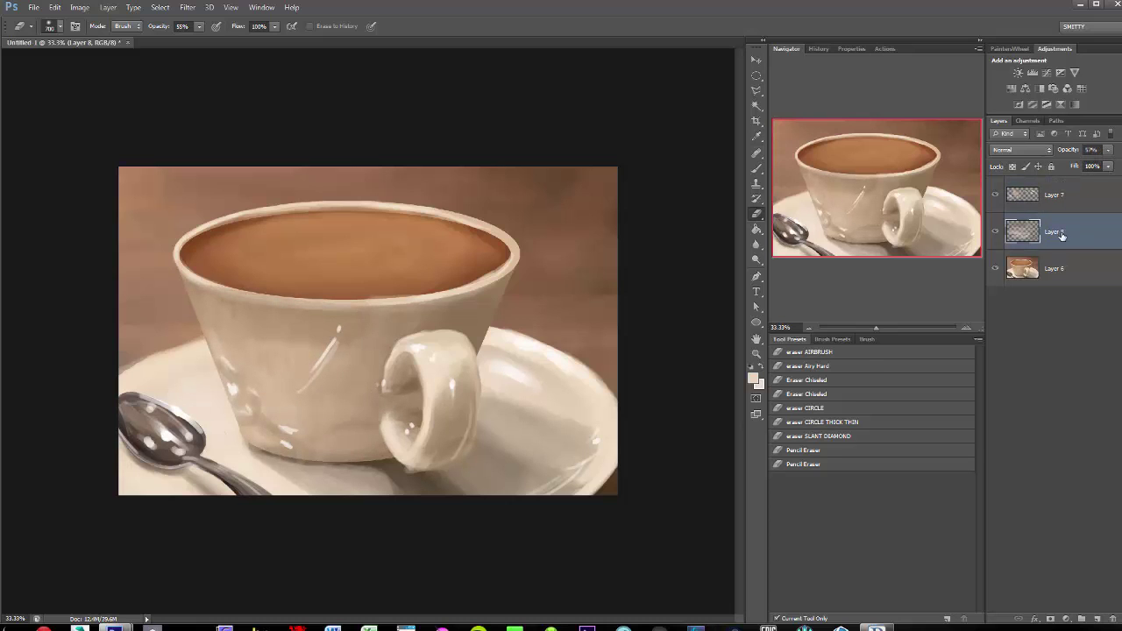
key("b")
Add Layer 9, adjust Layer 8's opacity, and merge the cup shading layers into Layer 7
key("ctrl+shift+alt+n")
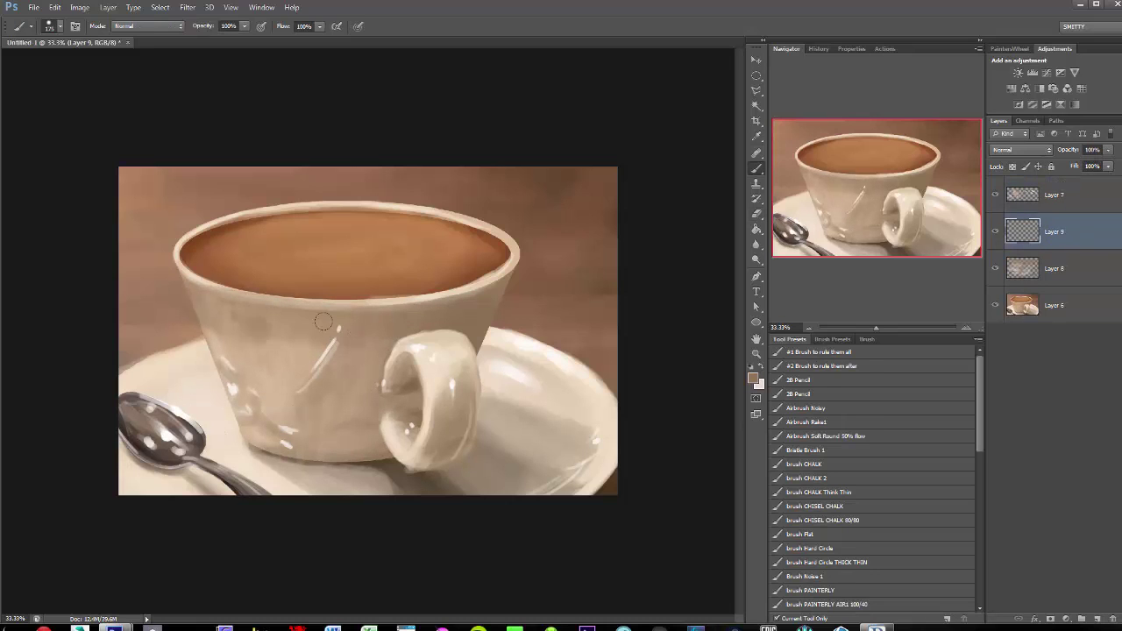
key("e")
left_click_drag(1108, 150, 1118, 173)
left_click(1052, 231)
key("b")
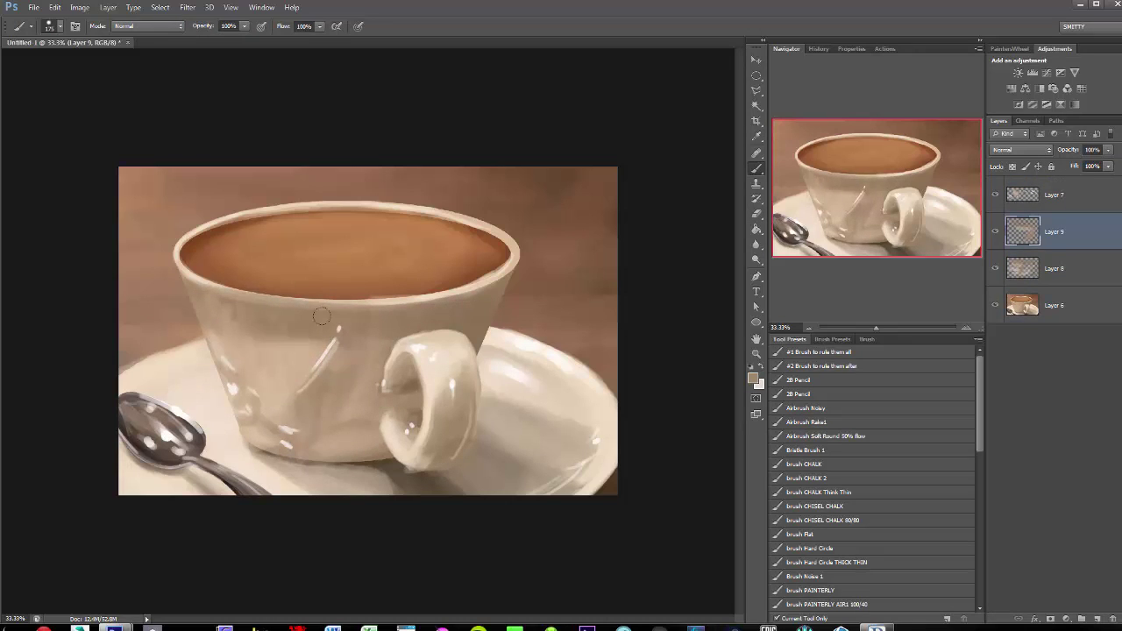
key("ctrl+e")
key("alt+bracketright")
key("e")
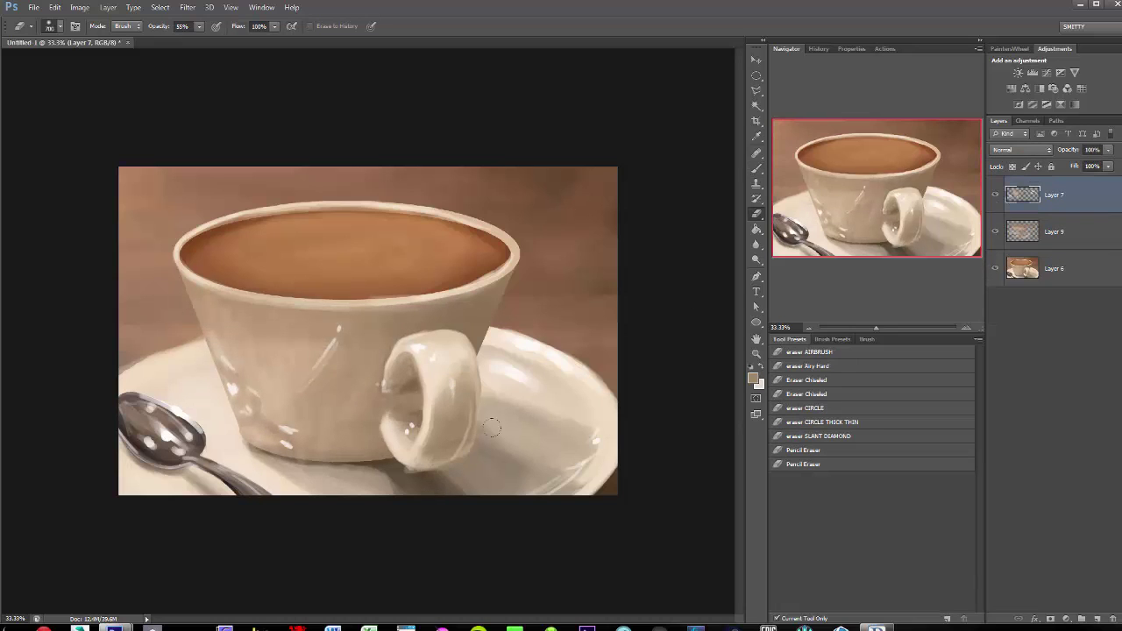
scroll(493, 426, "up", 1)
key("b")
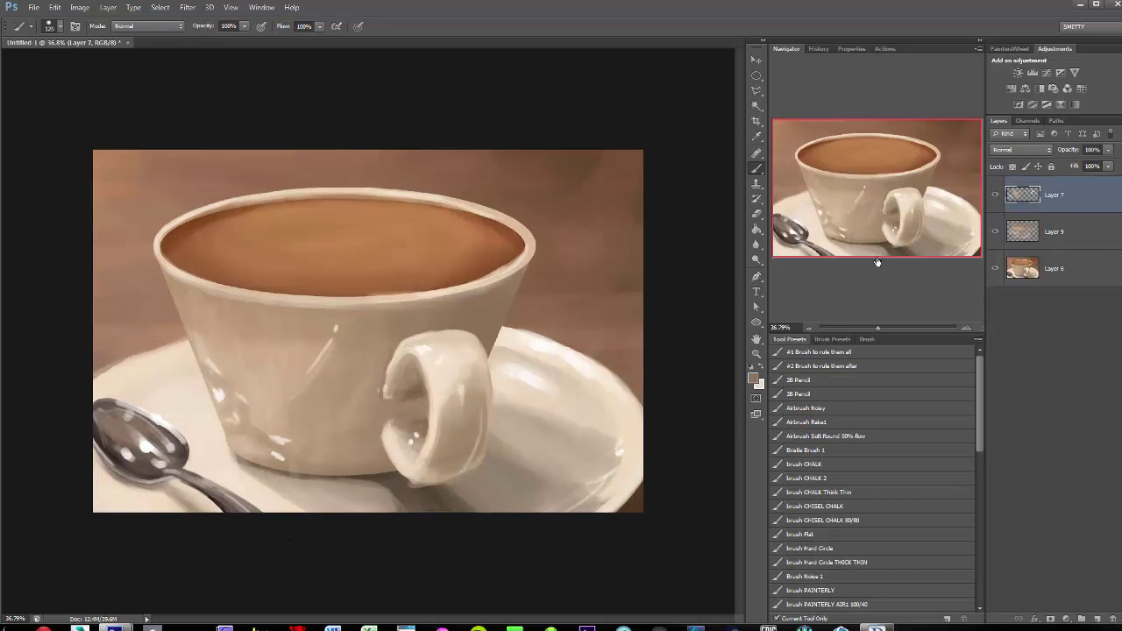
Paint white fern strokes across the coffee on a new latte-art layer and start reshaping them
key("ctrl+shift+alt+n")
key("x")
mouse_move(350, 236)
left_mouse_down()
mouse_move(386, 258)
mouse_move(333, 241)
left_mouse_up()
left_click_drag(364, 230, 289, 285)
mouse_move(280, 245)
left_mouse_down()
mouse_move(311, 264)
mouse_move(385, 254)
mouse_move(386, 232)
mouse_move(298, 276)
mouse_move(390, 250)
mouse_move(496, 247)
left_mouse_up()
key("ctrl+t")
Commit the enlarged fern, then softly brighten the cup's left side with a 12%, size-400 brush
key("Return")
left_click(377, 221, "alt")
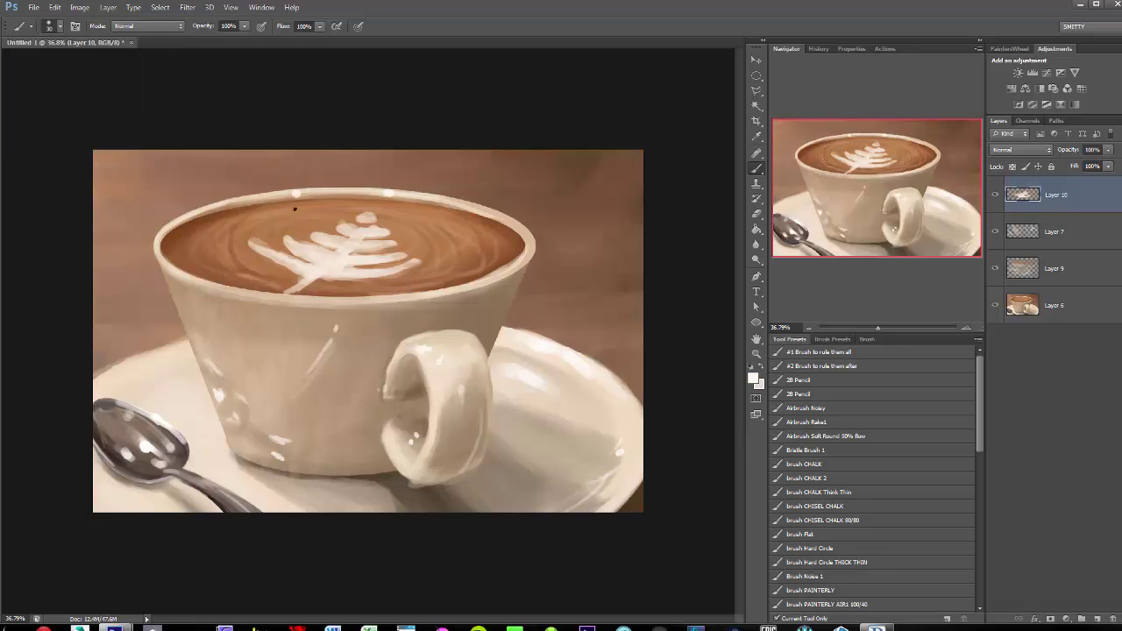
key("ctrl+shift+alt+n")
key("1")
key("2")
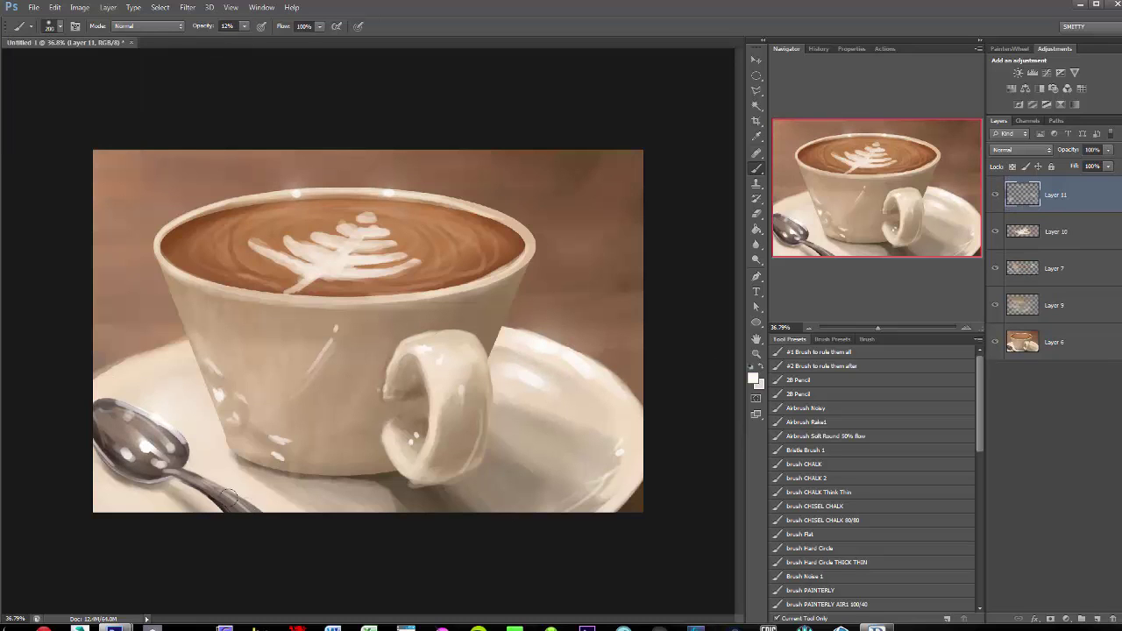
key("bracketright")
key("bracketright")
key("bracketright")
left_click_drag(228, 496, 301, 210)
left_click_drag(175, 351, 202, 219)
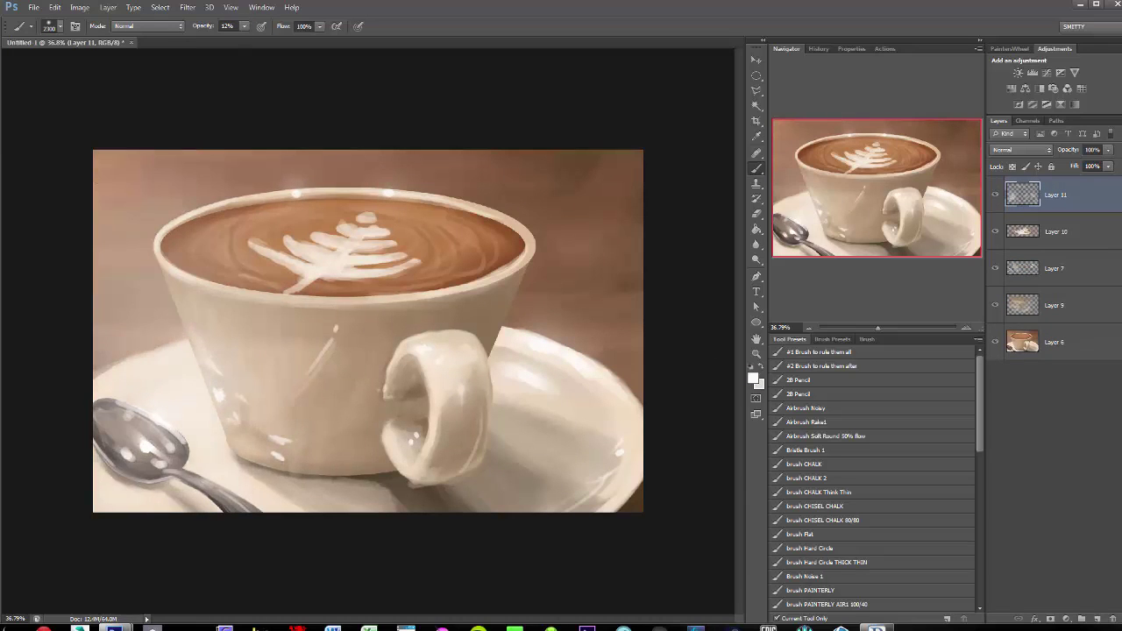
Add colour-filled toning layers in Overlay and Color blend modes to warm the image
left_click(1097, 620)
key("shift+alt+o")
left_click(103, 246, "alt")
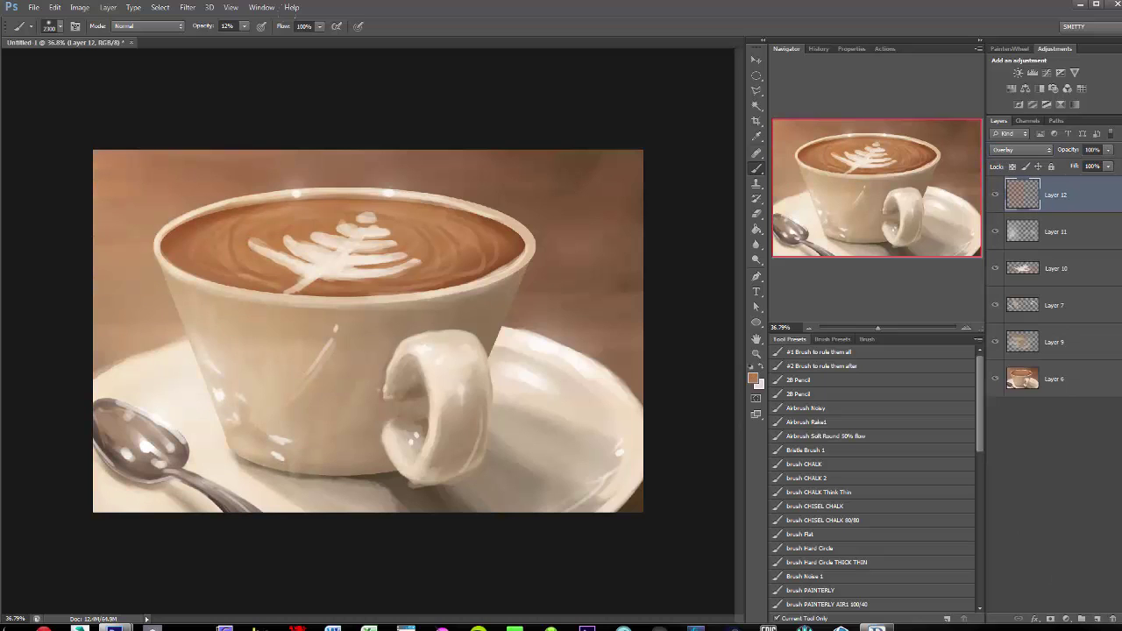
left_click(1097, 620)
key("alt+BackSpace")
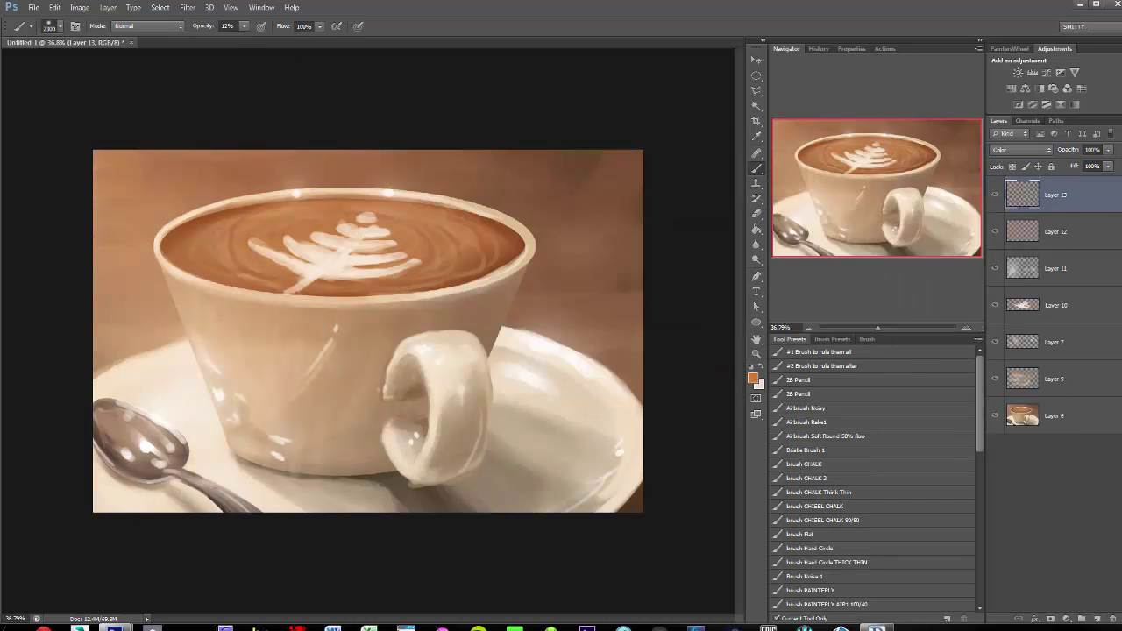
key("shift+alt+c")
key("ctrl+minus")
Fill a new Layer 14 with yellow in Overlay blend mode
key("Return")
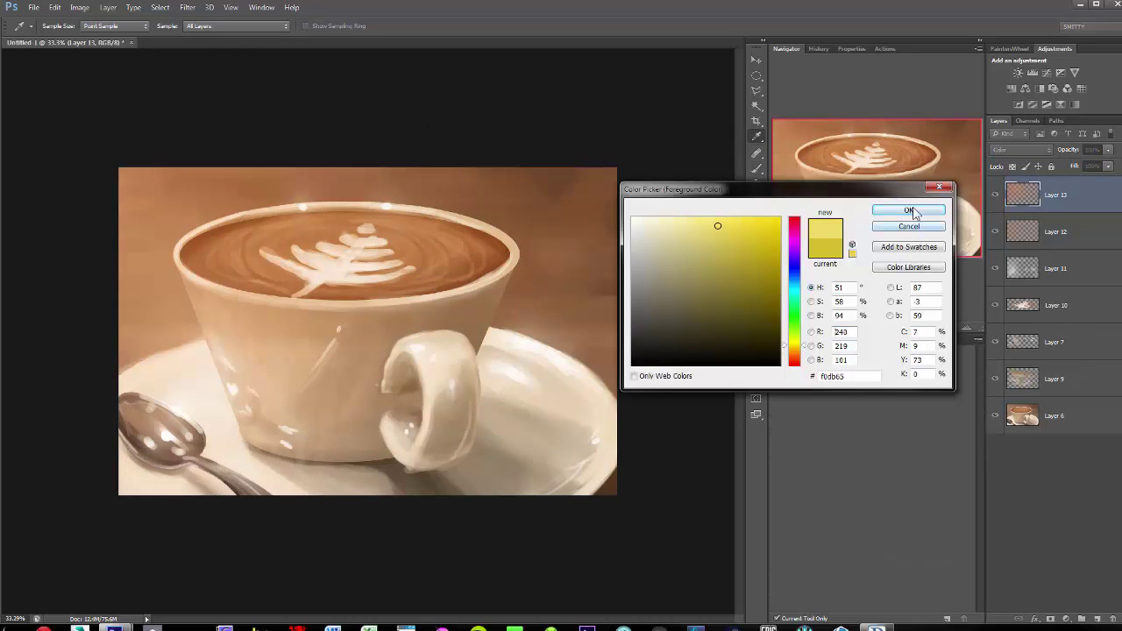
key("Return")
key("ctrl+shift+alt+n")
key("shift+alt+o")
key("alt+BackSpace")
left_click(249, 198, "alt")
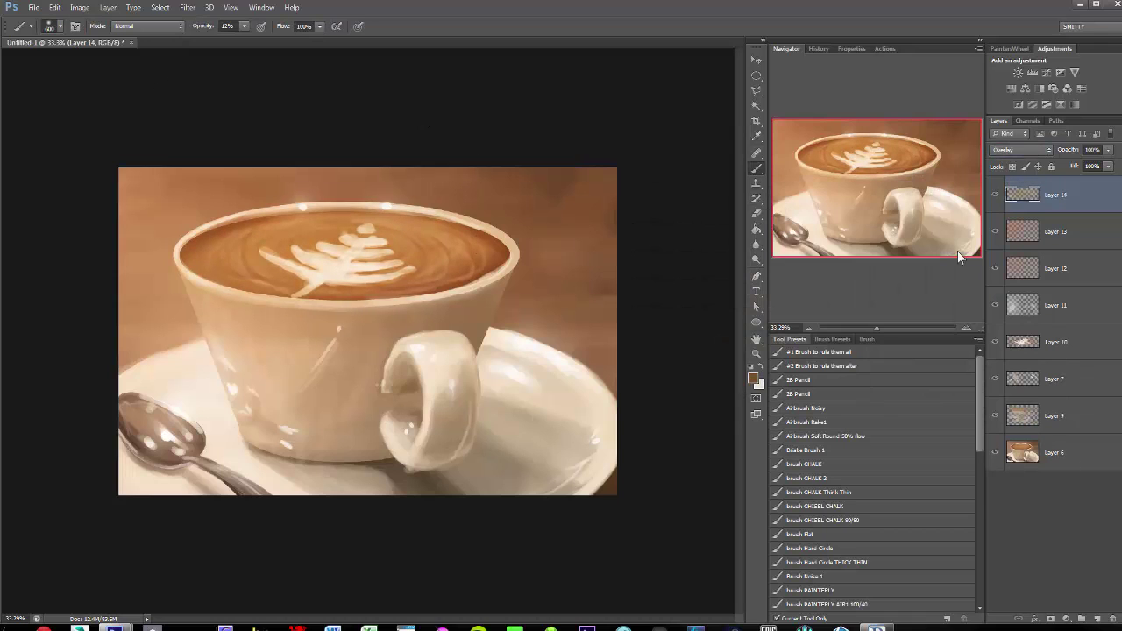
Add speckled texture to the milk foam with a noise brush on a new layer and duplicate it
key("ctrl+shift+alt+n")
scroll(808, 438, "down", 10)
left_click(802, 397)
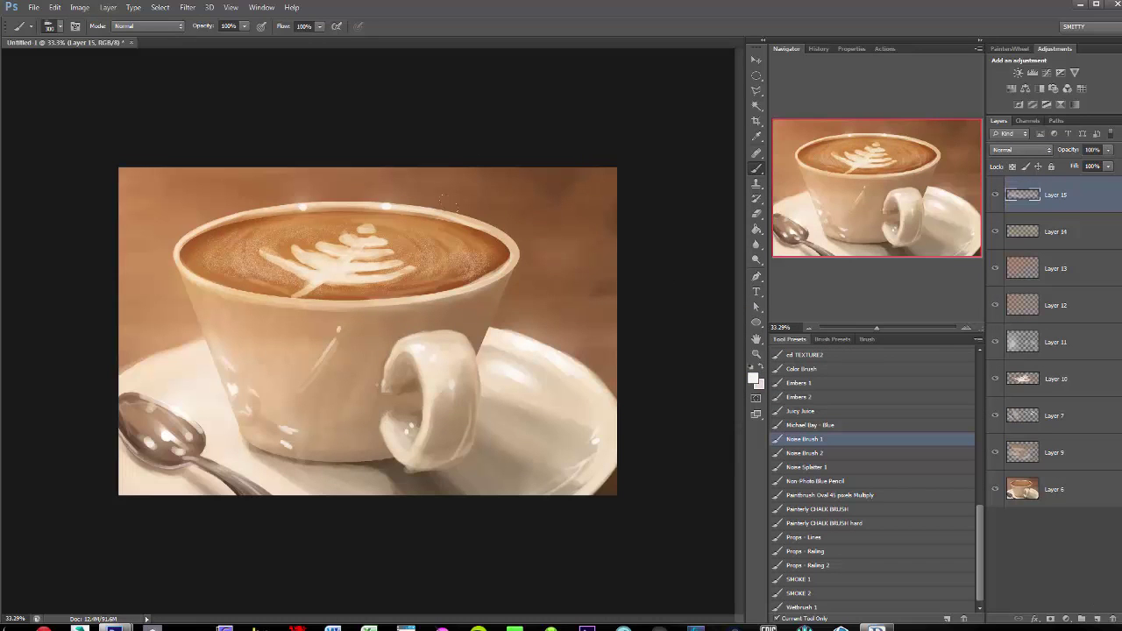
left_click_drag(333, 294, 509, 255)
key("ctrl+j")
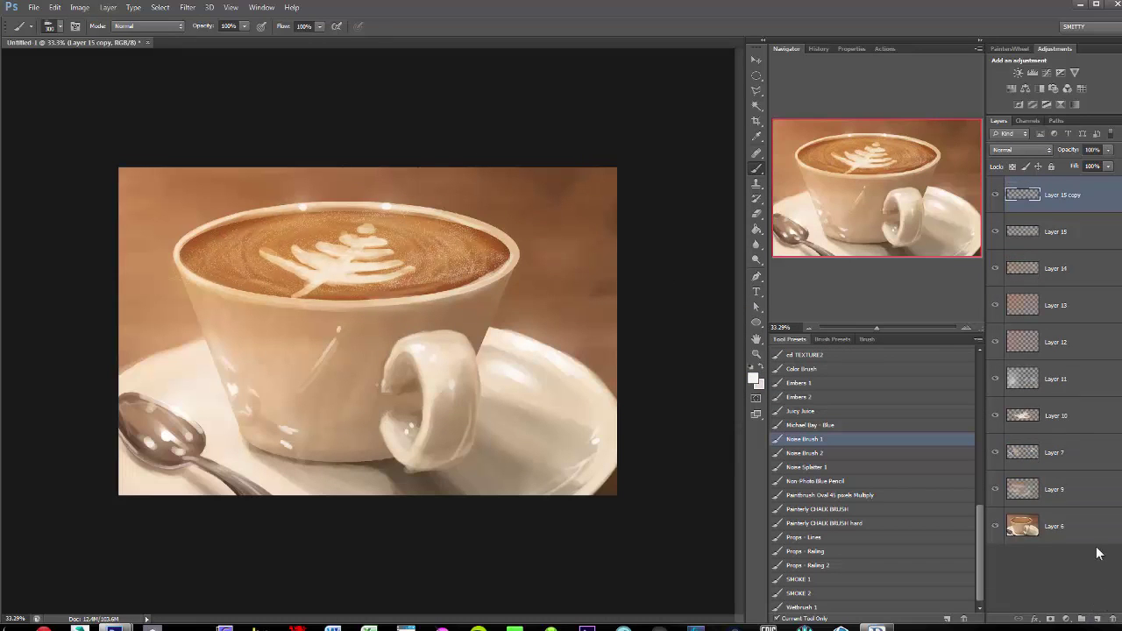
key("e")
key("alt+bracketleft")
Add a Photo Filter tint, merge the layers, and Gaussian-blur the background outside the cup
left_click(1067, 89)
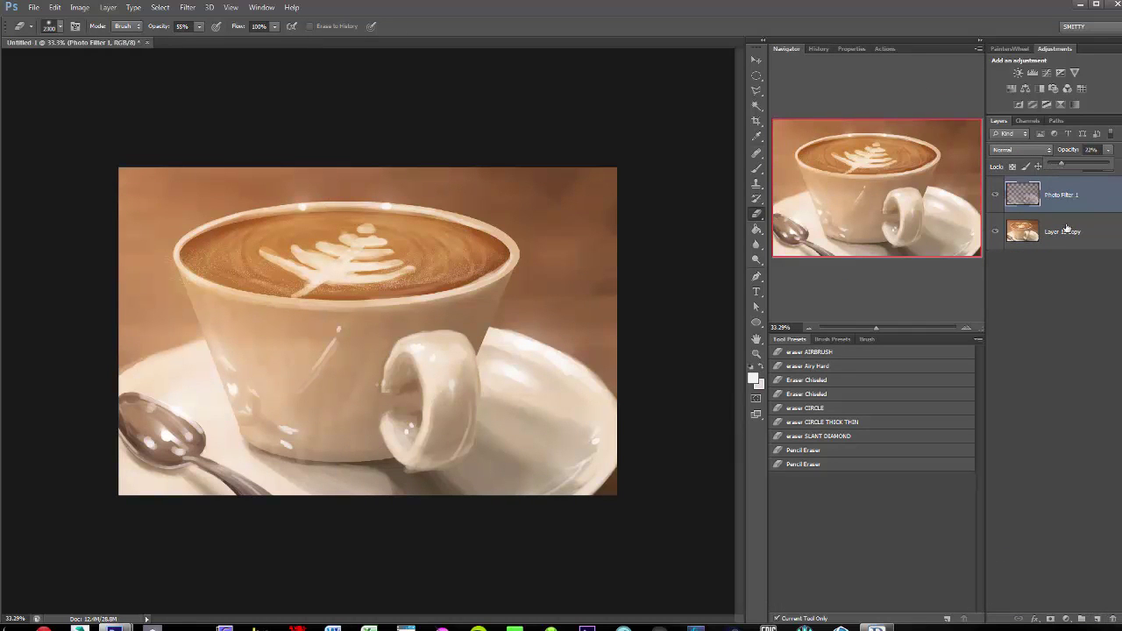
key("ctrl+e")
key("r")
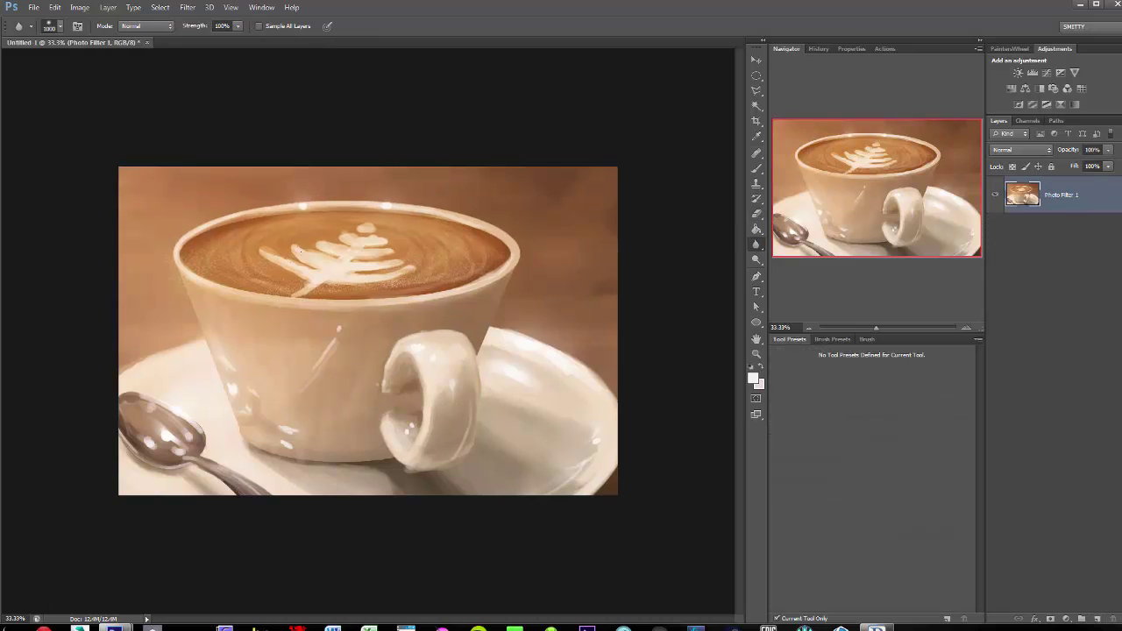
key("l")
left_click_drag(489, 500, 581, 446)
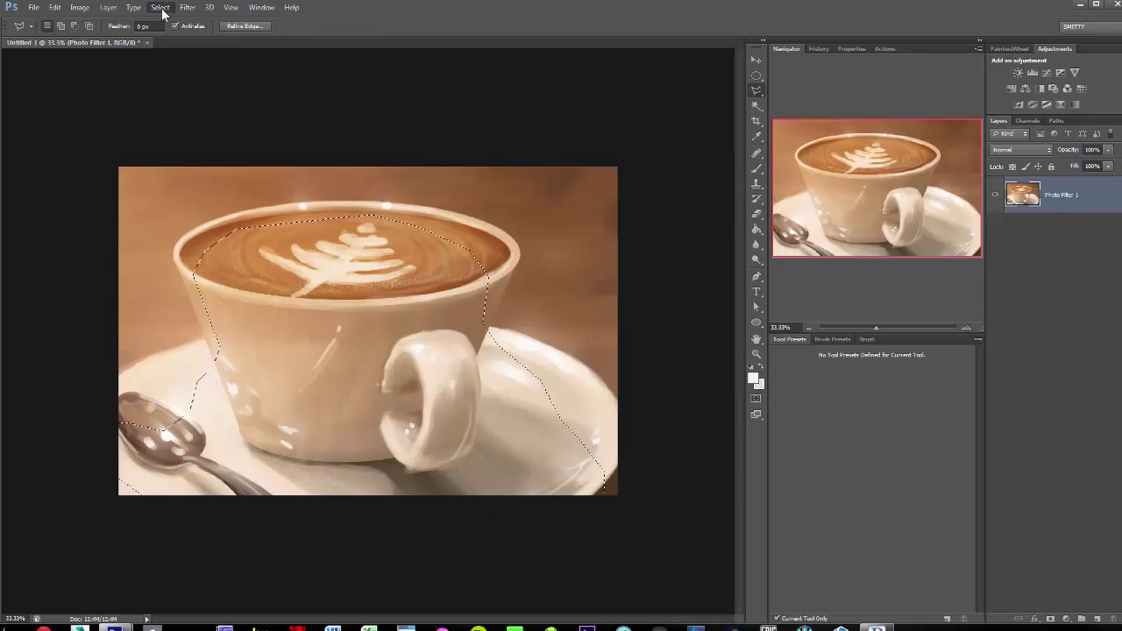
key("ctrl+j")
key("ctrl+alt+f")
key("Return")
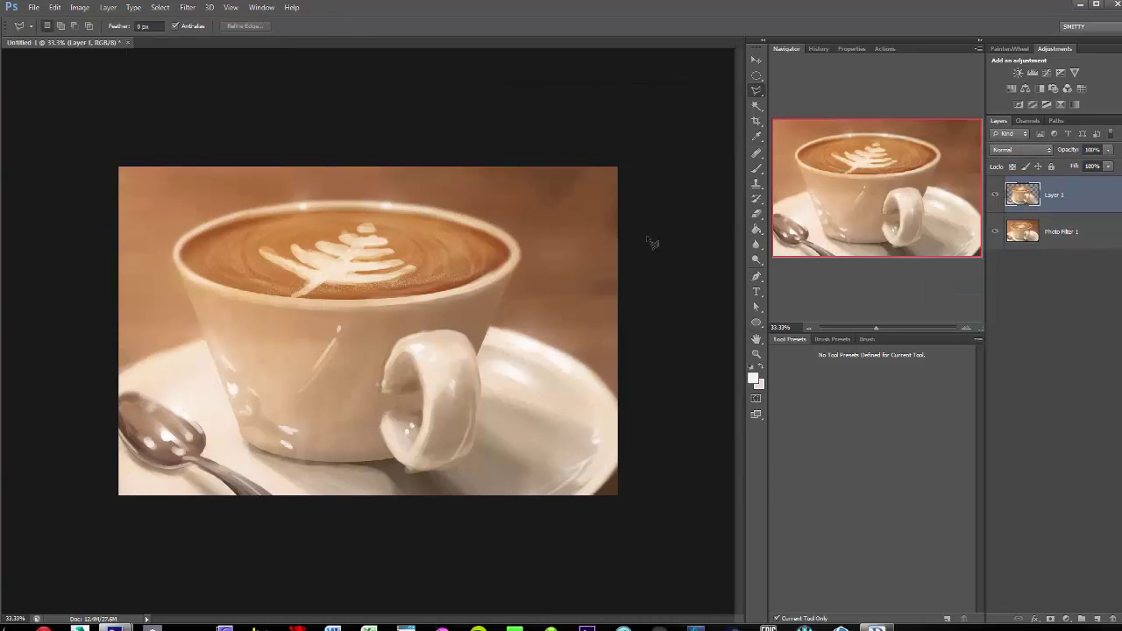
Darken with Levels, set Layer 1 copy to 48% opacity, merge, and warm colours with Color Balance
key("ctrl+l")
left_click_drag(770, 499, 782, 498)
key("Return")
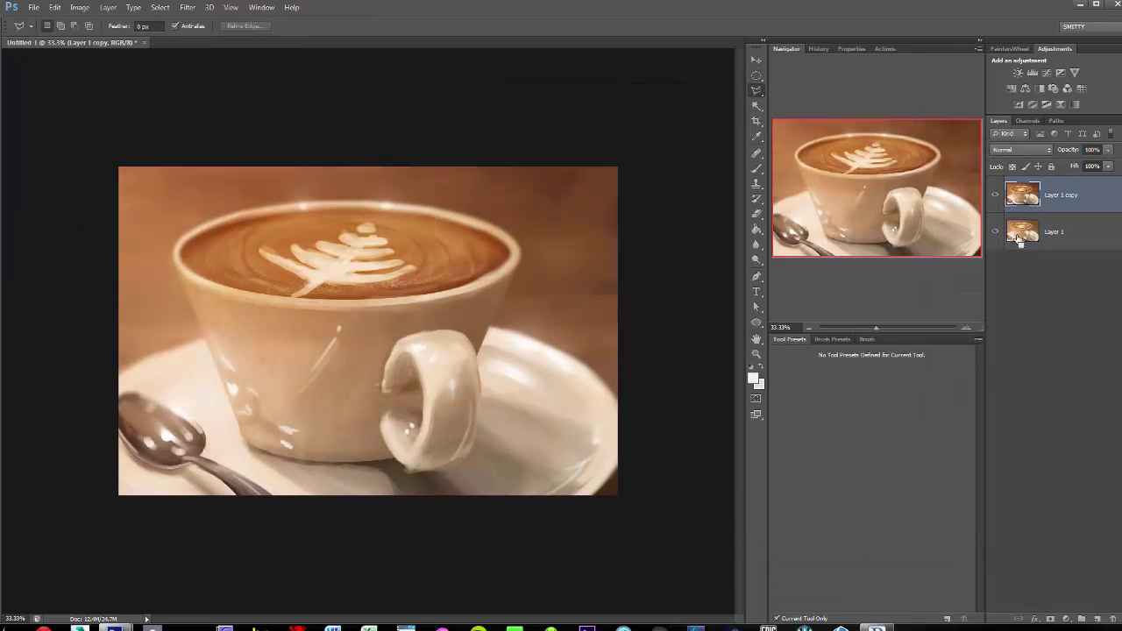
left_click_drag(1107, 149, 1078, 169)
key("ctrl+e")
key("ctrl+b")
left_click_drag(356, 206, 385, 205)
key("Return")
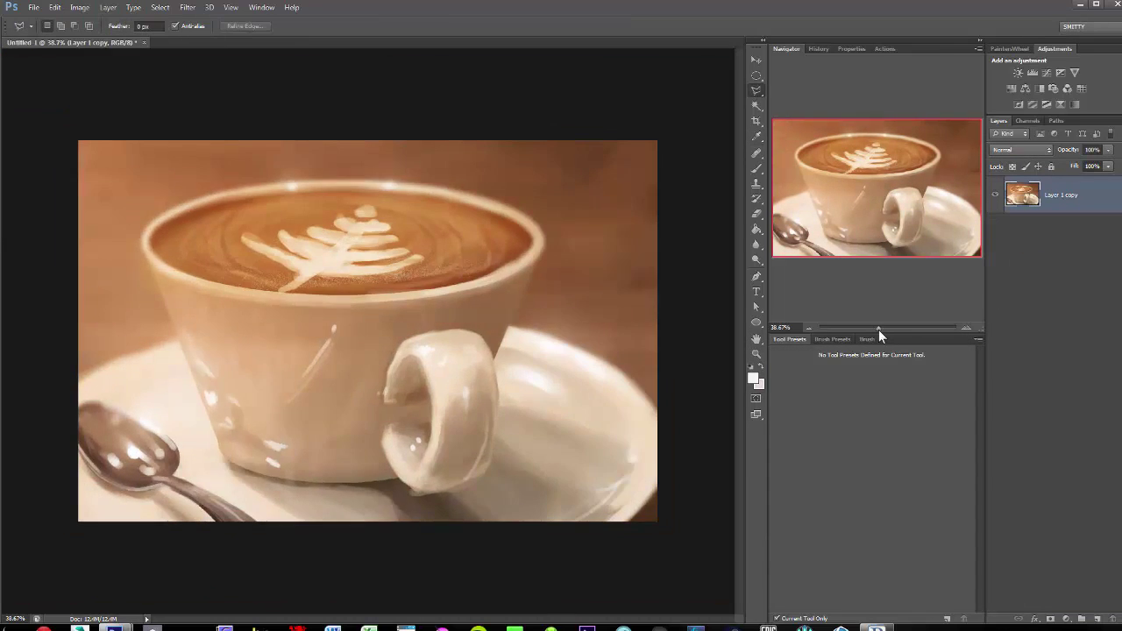
Sign the bottom-right corner in brown on a new layer
left_click_drag(876, 330, 881, 329)
key("b")
left_click(388, 385, "alt")
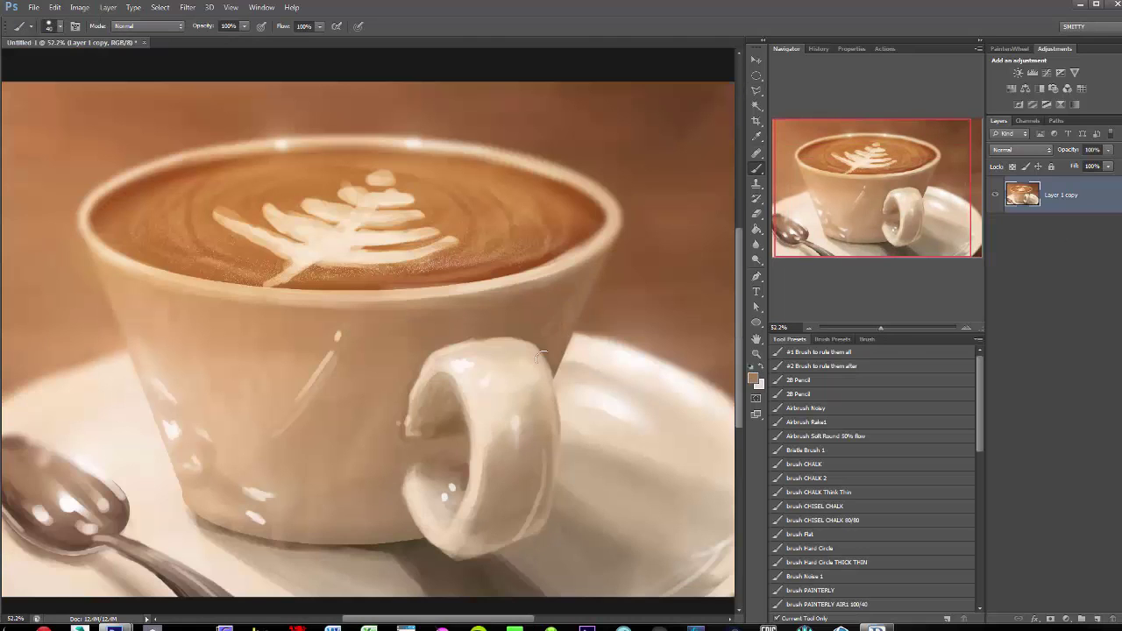
left_click_drag(479, 360, 451, 345)
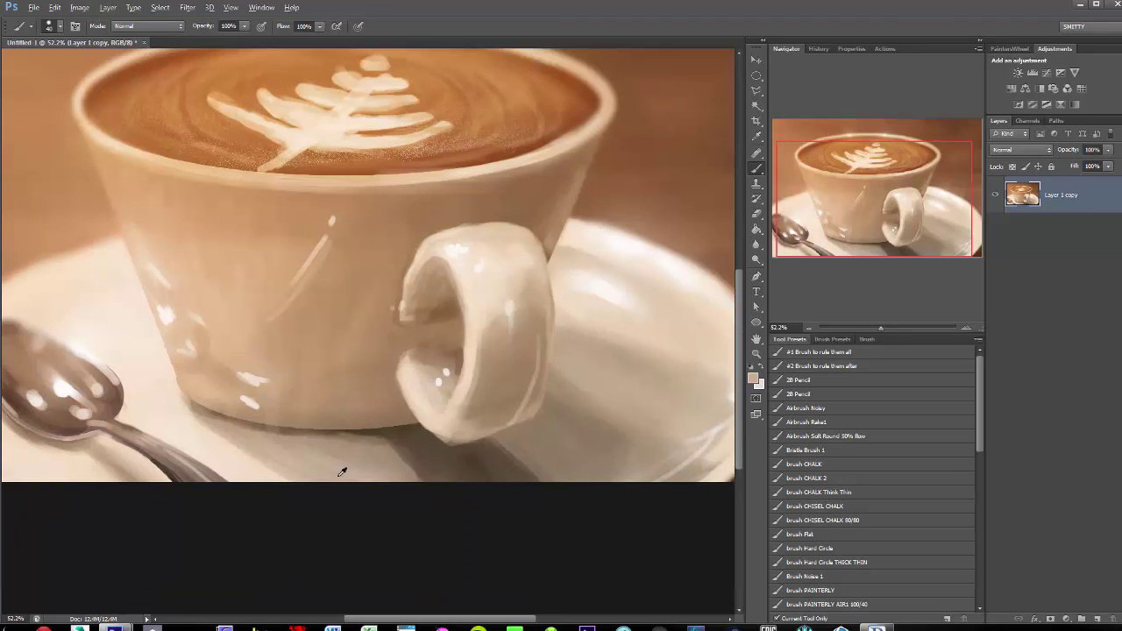
scroll(508, 388, "down", 5)
key("ctrl+shift+n")
left_click_drag(585, 517, 616, 497)
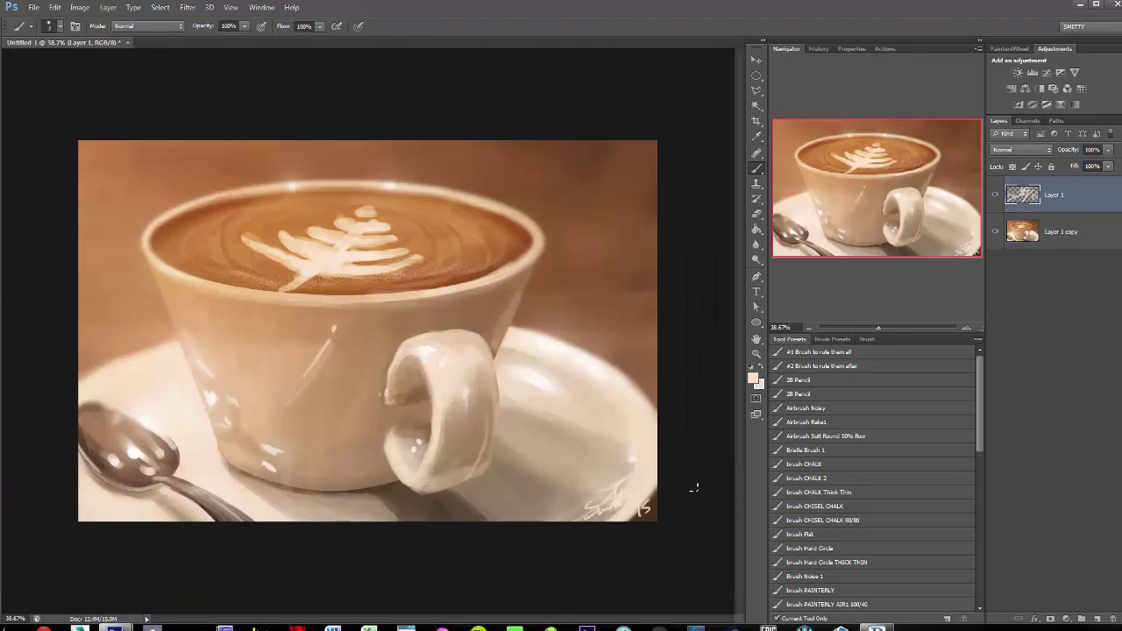